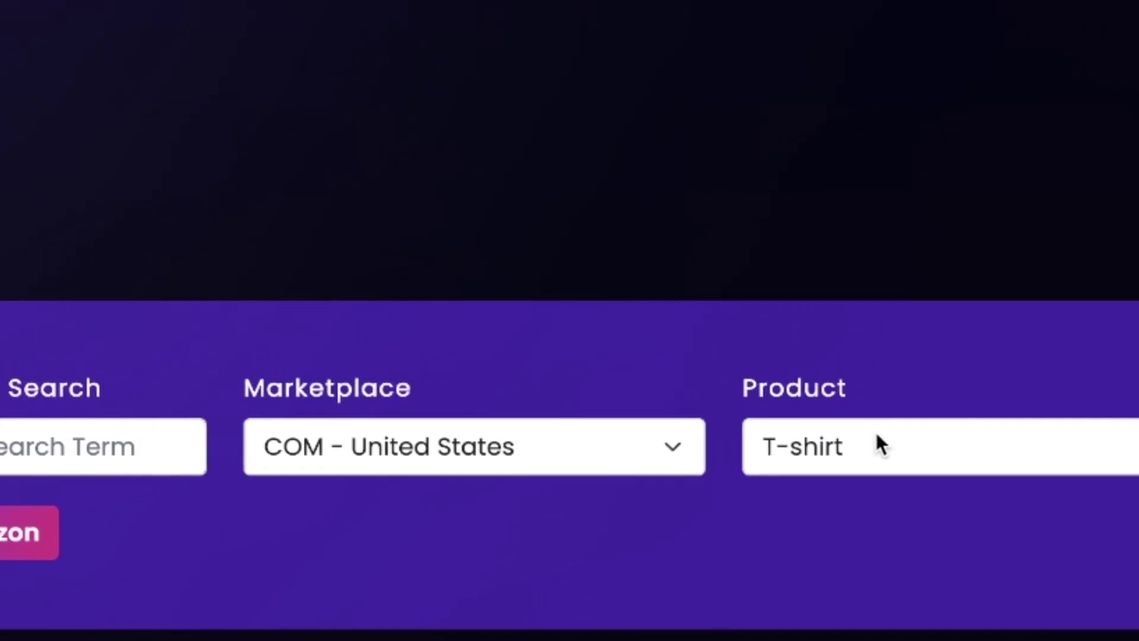
- Run a Merch Dominator Amazon search with product type T-shirt and an empty keyword
{"action": "left_click", "coordinate": [984, 446]}
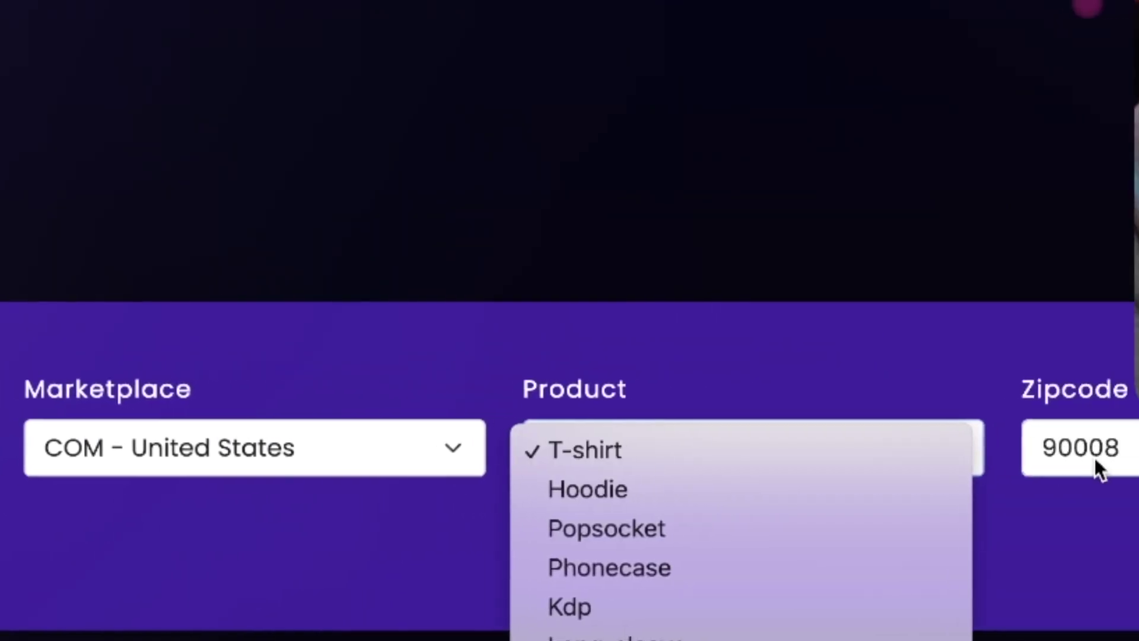
{"action": "left_click", "coordinate": [989, 503]}
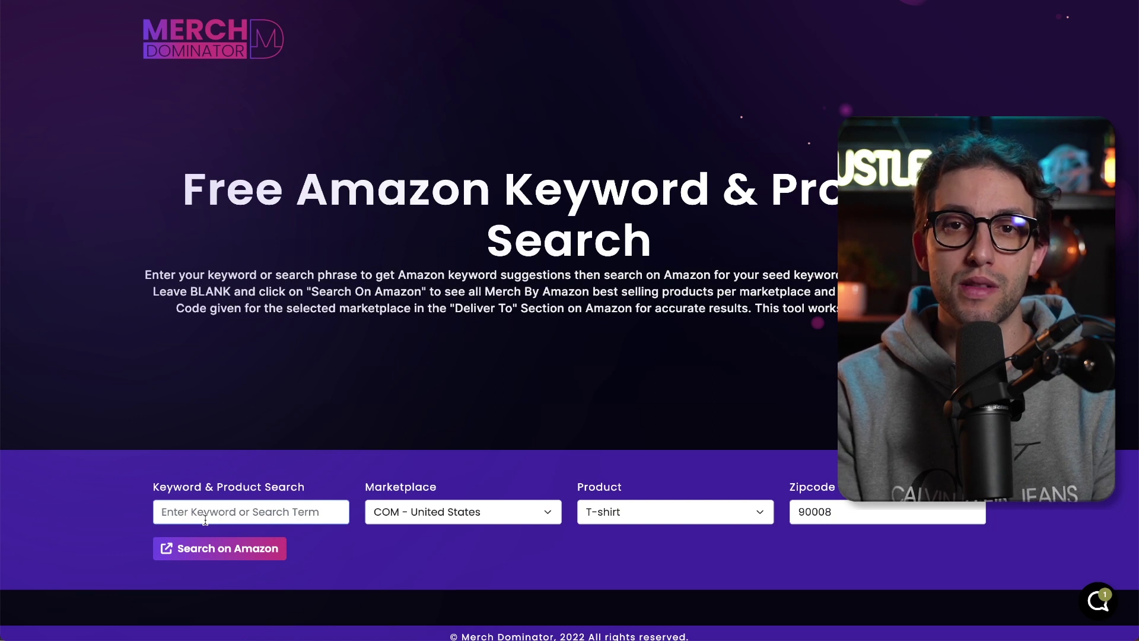
{"action": "left_click", "coordinate": [205, 520]}
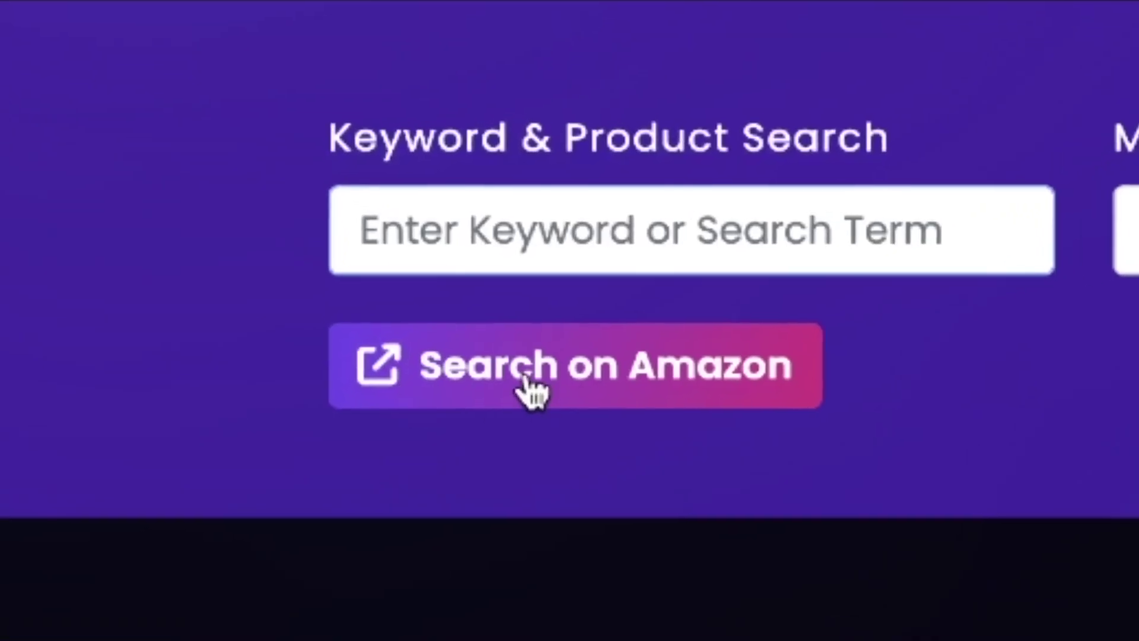
{"action": "left_click", "coordinate": [530, 389]}
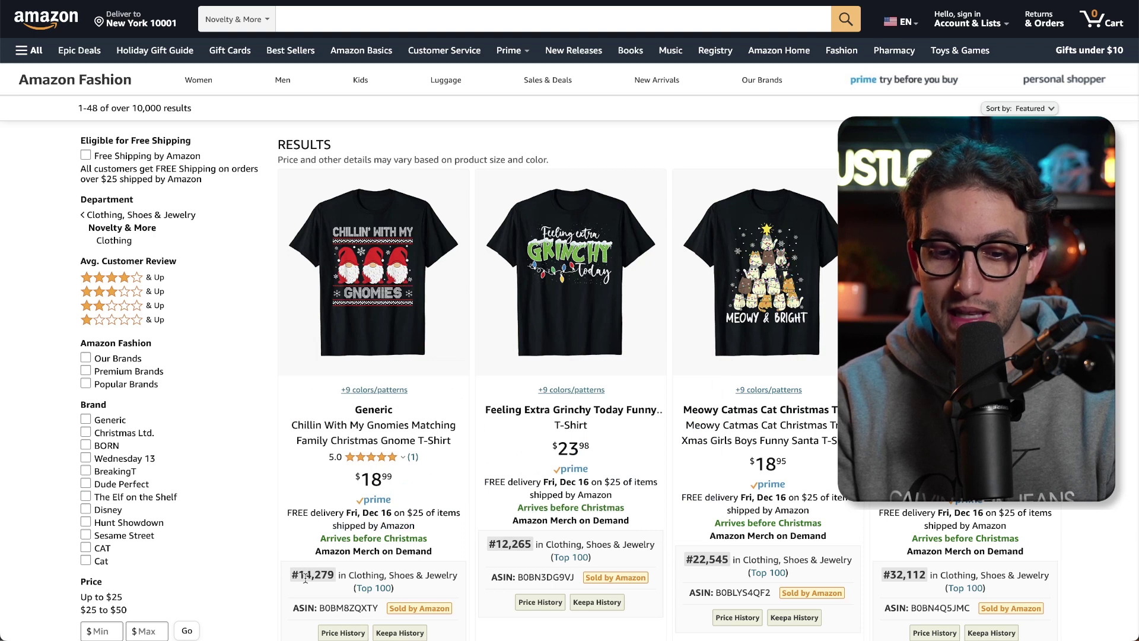
- Scroll the Amazon results down to the Big Nick Energy Santa shirt and its best seller rank
{"action": "scroll", "coordinate": [295, 561], "scroll_direction": "down", "scroll_amount": 15}
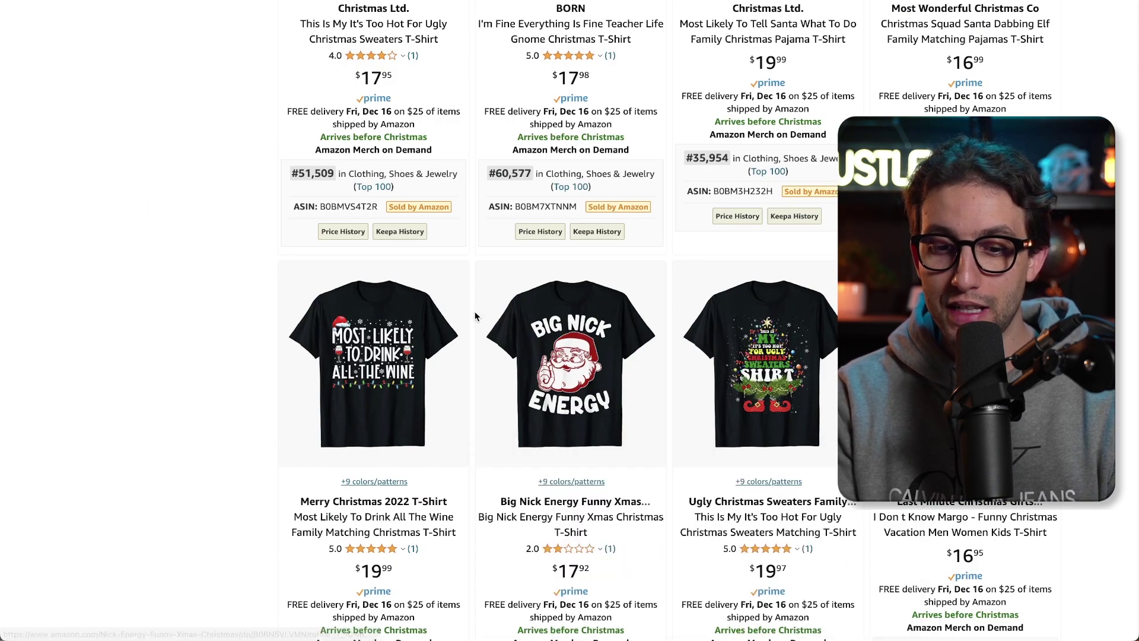
{"action": "scroll", "coordinate": [476, 316], "scroll_direction": "down", "scroll_amount": 9}
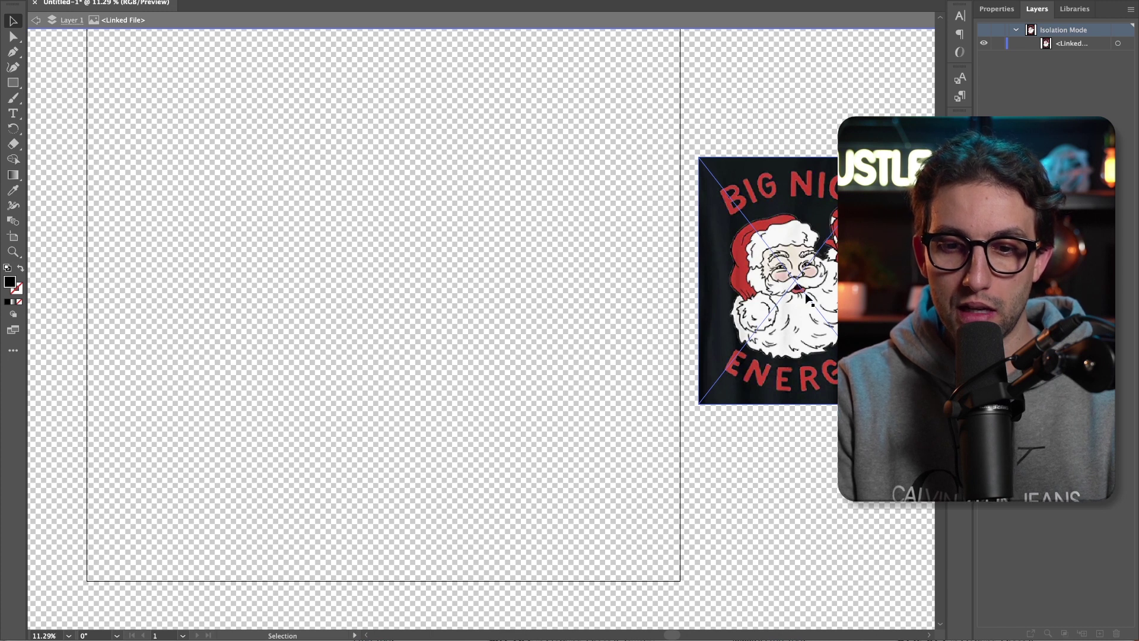
- Deselect the placed shirt reference image and scroll right to view it beside the artboard
{"action": "left_click", "coordinate": [767, 481]}
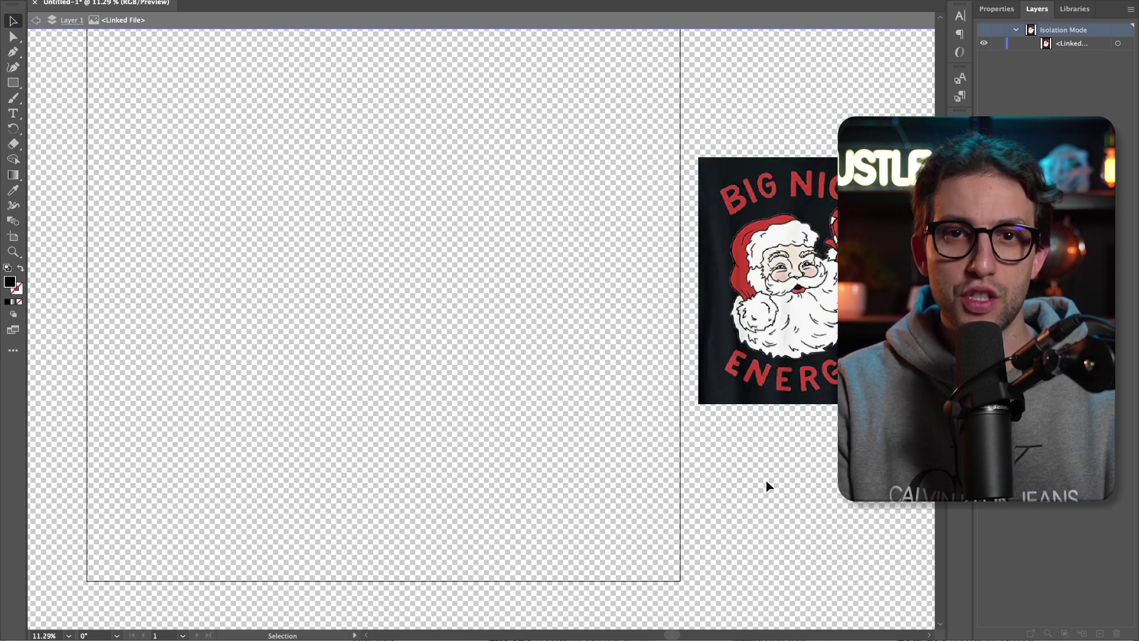
{"action": "scroll", "coordinate": [648, 348], "scroll_direction": "right", "scroll_amount": 2}
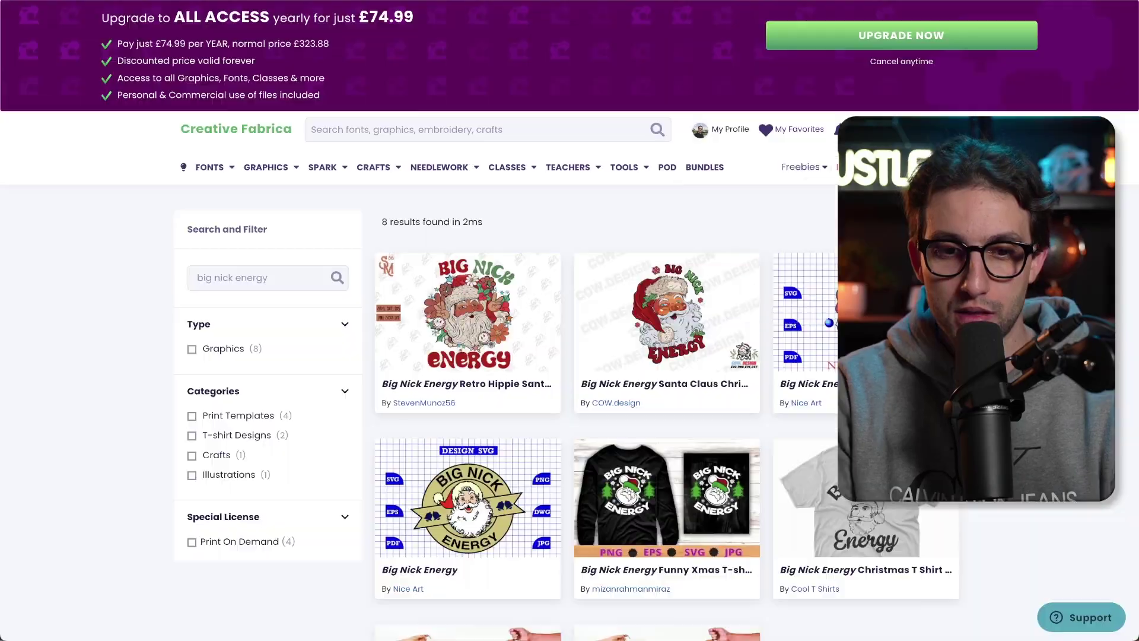
- Open the Big Nick Energy Santa graphic's page, then enter its group in SVG-01.svg
{"action": "mouse_move", "coordinate": [406, 181]}
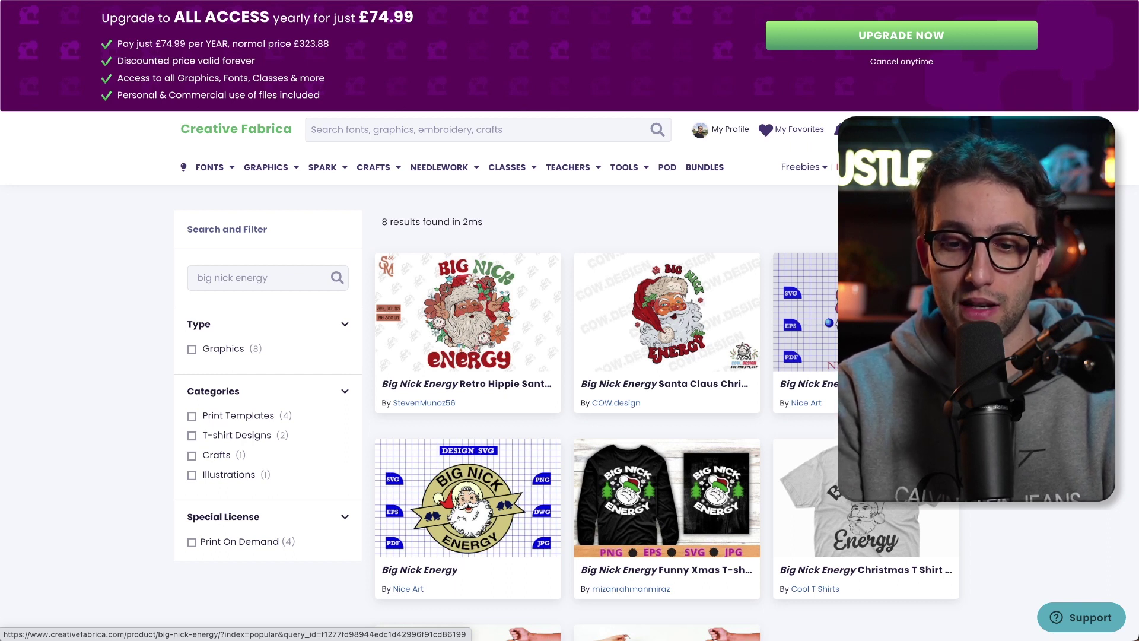
{"action": "left_click", "coordinate": [806, 314]}
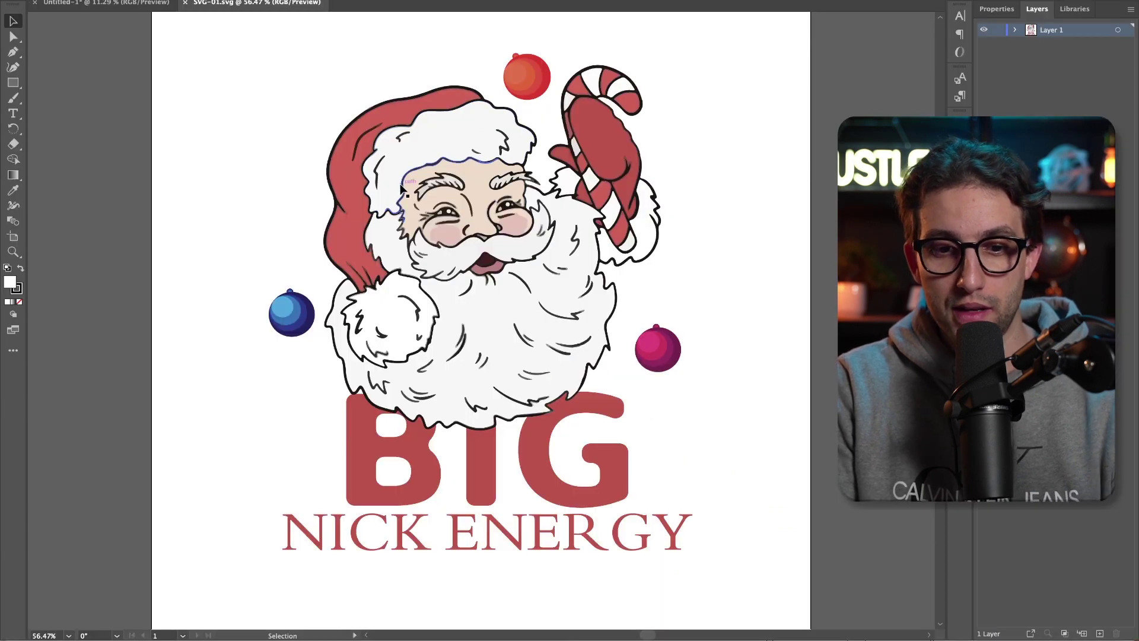
{"action": "double_click", "coordinate": [401, 189]}
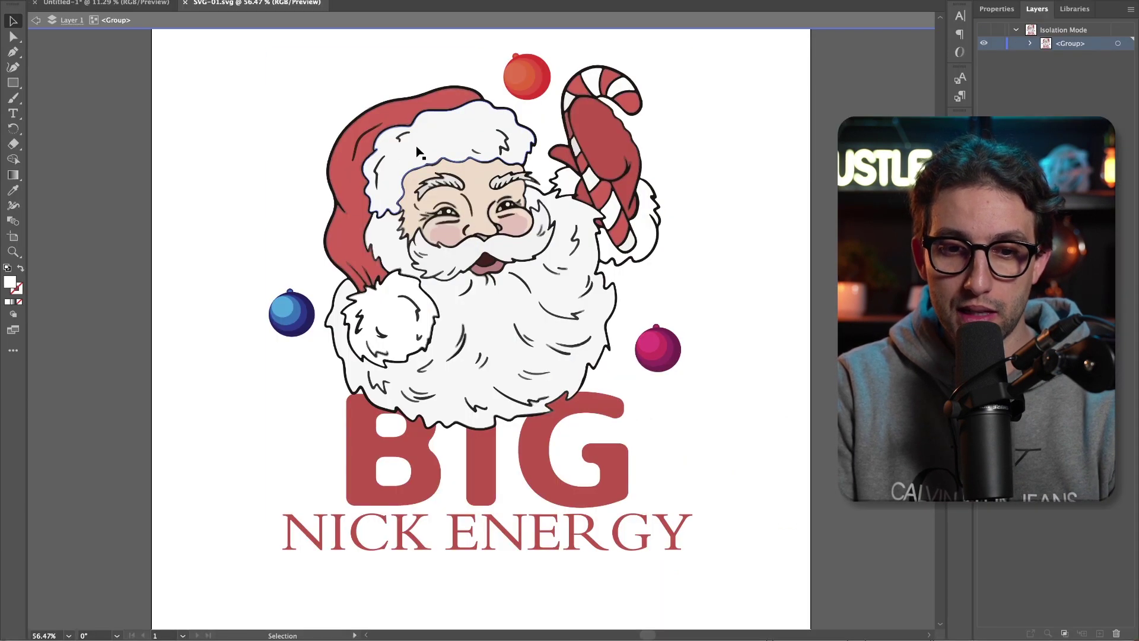
- Paste the Santa into the untitled T-shirt document and scale it up across the artboard top
{"action": "left_click", "coordinate": [417, 152]}
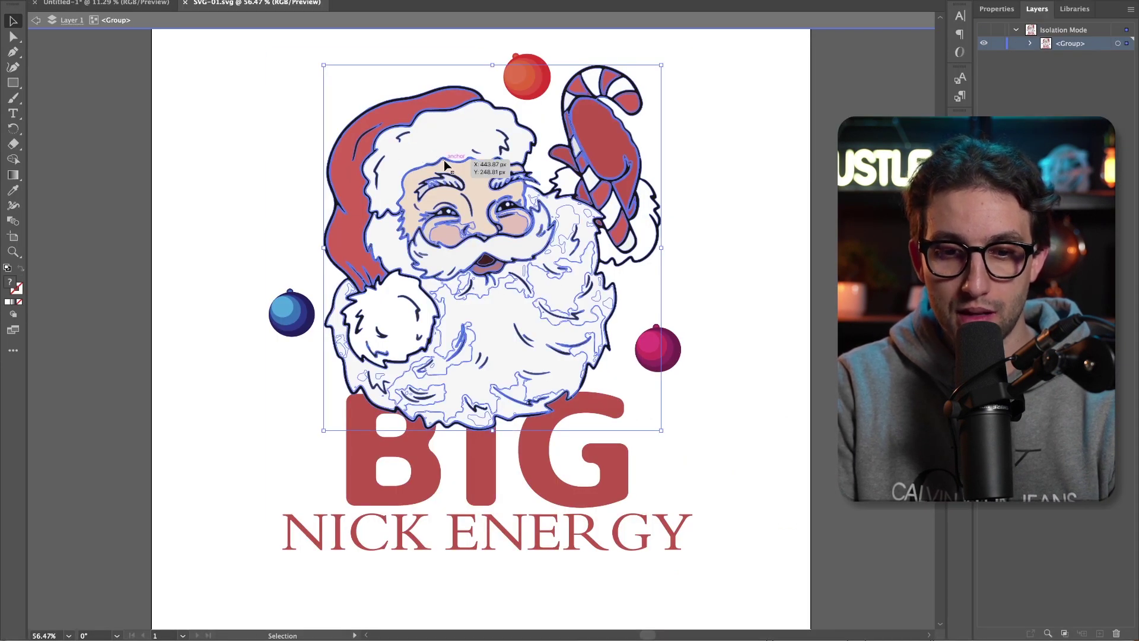
{"action": "key", "text": "ctrl+Tab"}
{"action": "key", "text": "ctrl+v"}
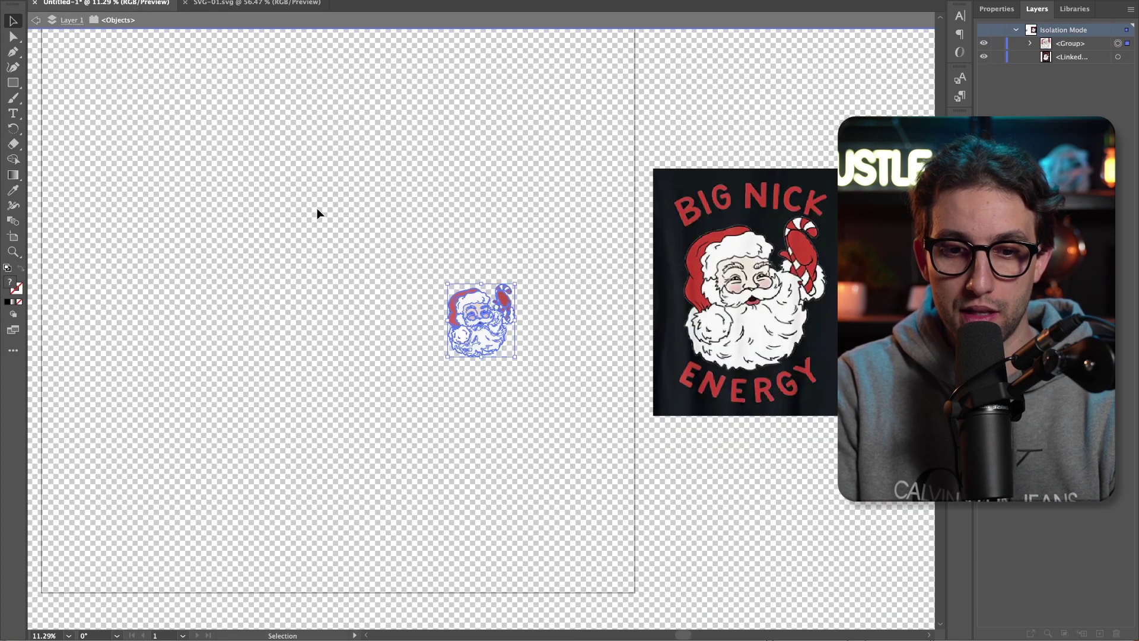
{"action": "left_click_drag", "start_coordinate": [448, 282], "coordinate": [206, 73]}
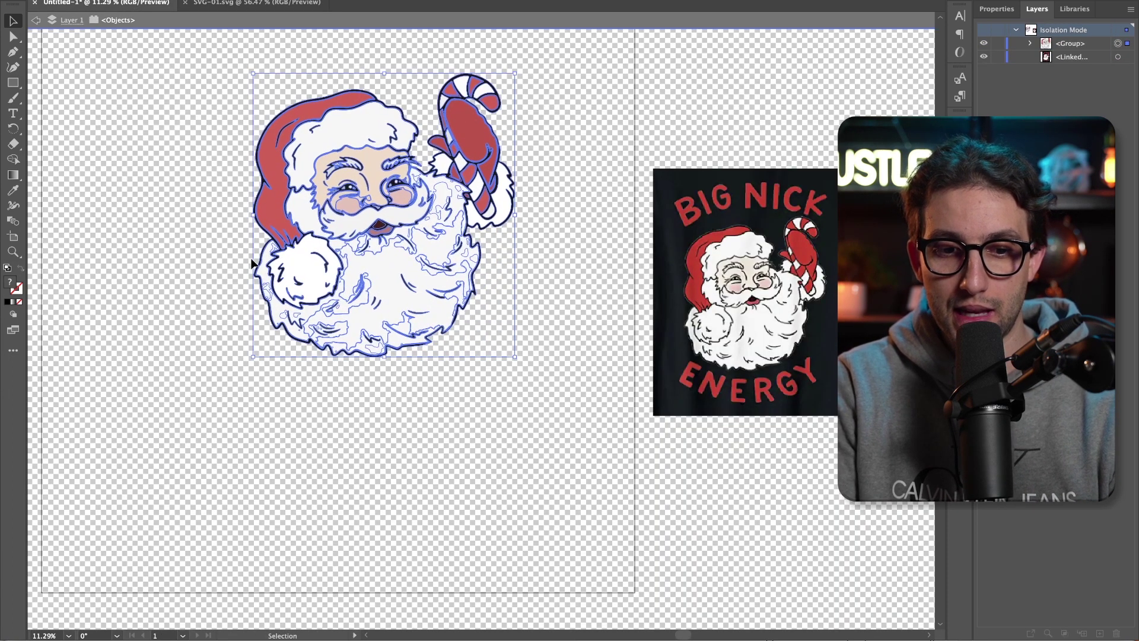
{"action": "left_click_drag", "start_coordinate": [255, 341], "coordinate": [292, 311]}
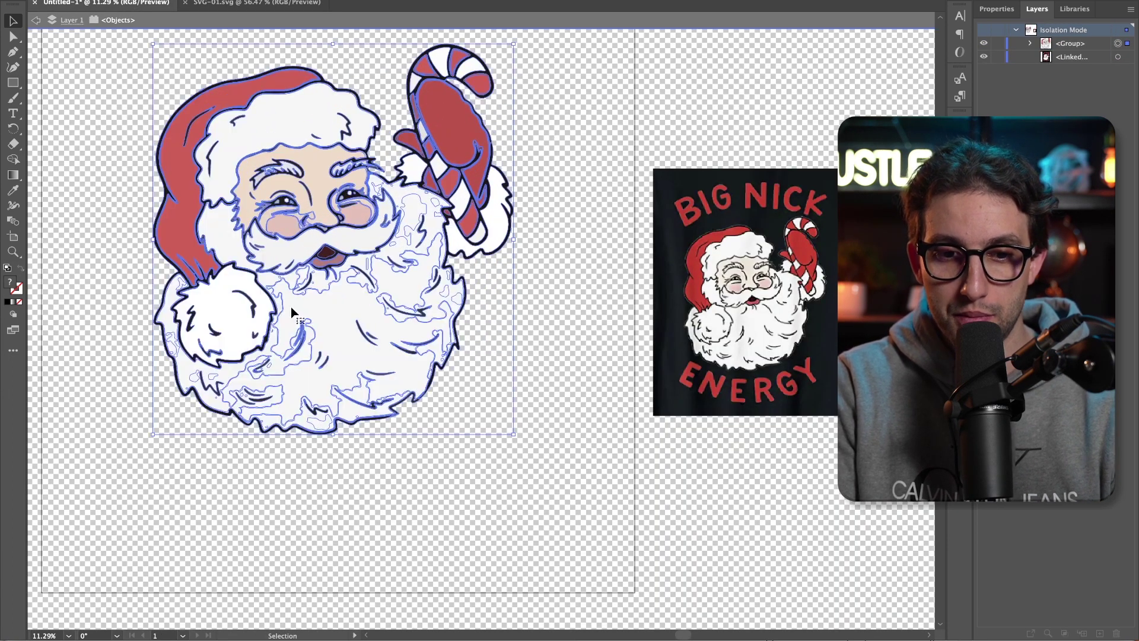
- Select all the red areas inside the Santa group with the Magic Wand
{"action": "double_click", "coordinate": [188, 171]}
{"action": "key", "text": "y"}
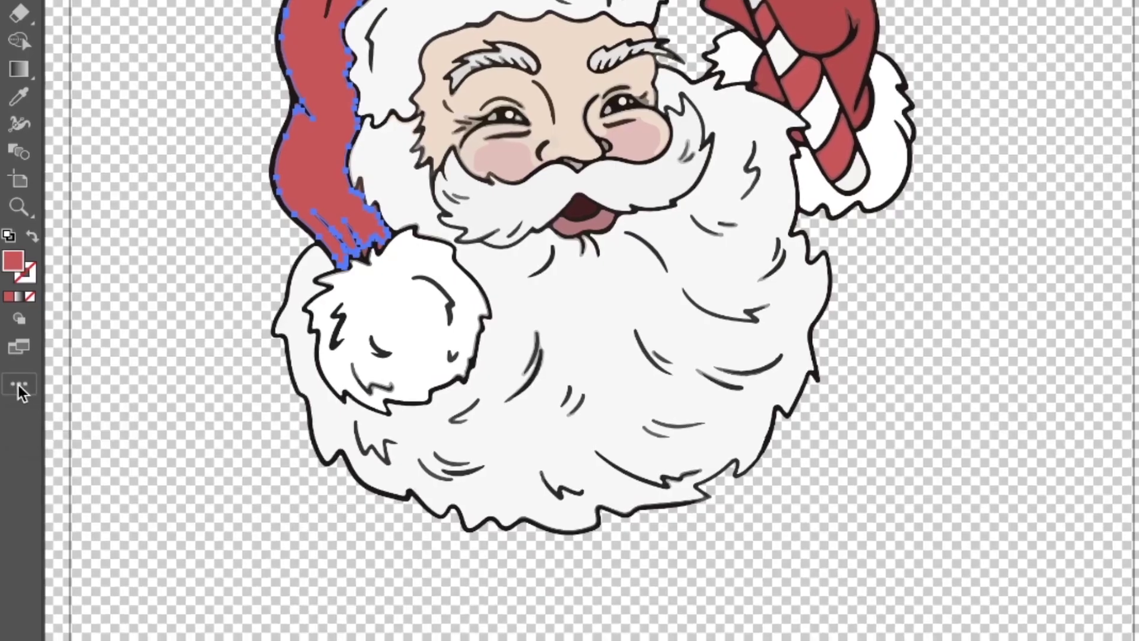
{"action": "left_click", "coordinate": [13, 353]}
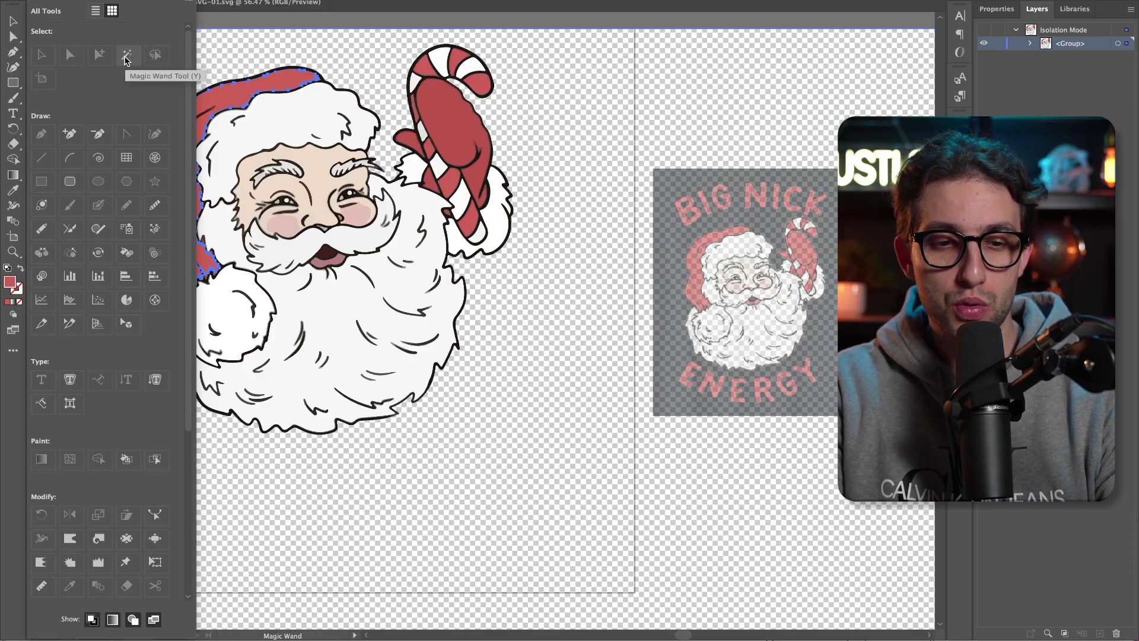
{"action": "left_click", "coordinate": [126, 56]}
{"action": "left_click", "coordinate": [276, 89]}
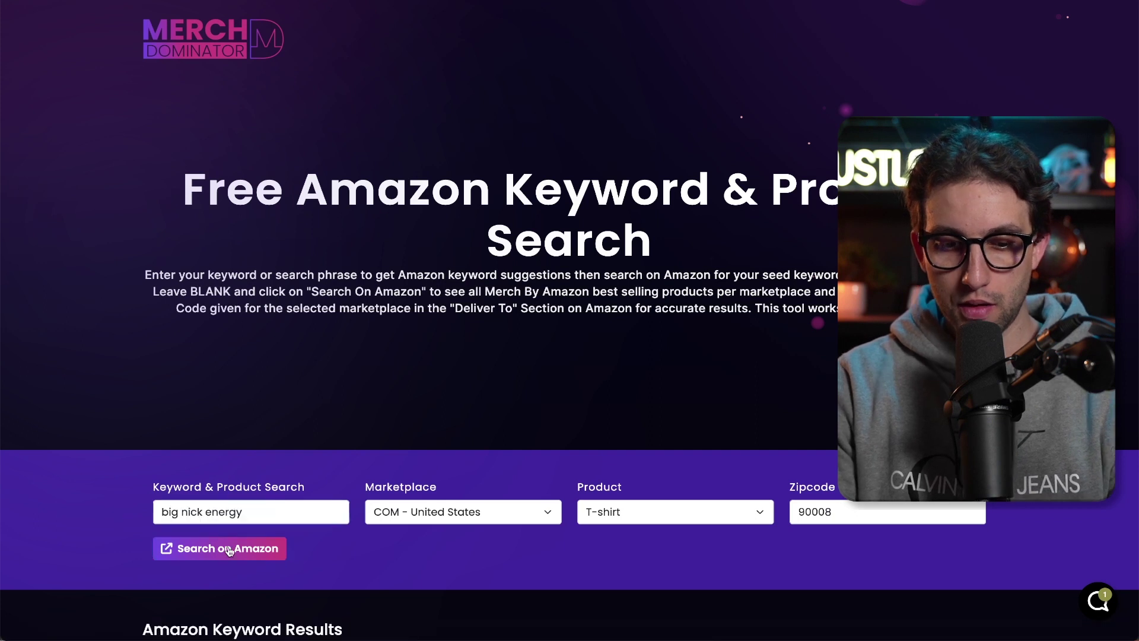
- Search Amazon for 'big nick energy' and check the competing Santa shirts' ranks
{"action": "left_click", "coordinate": [229, 547]}
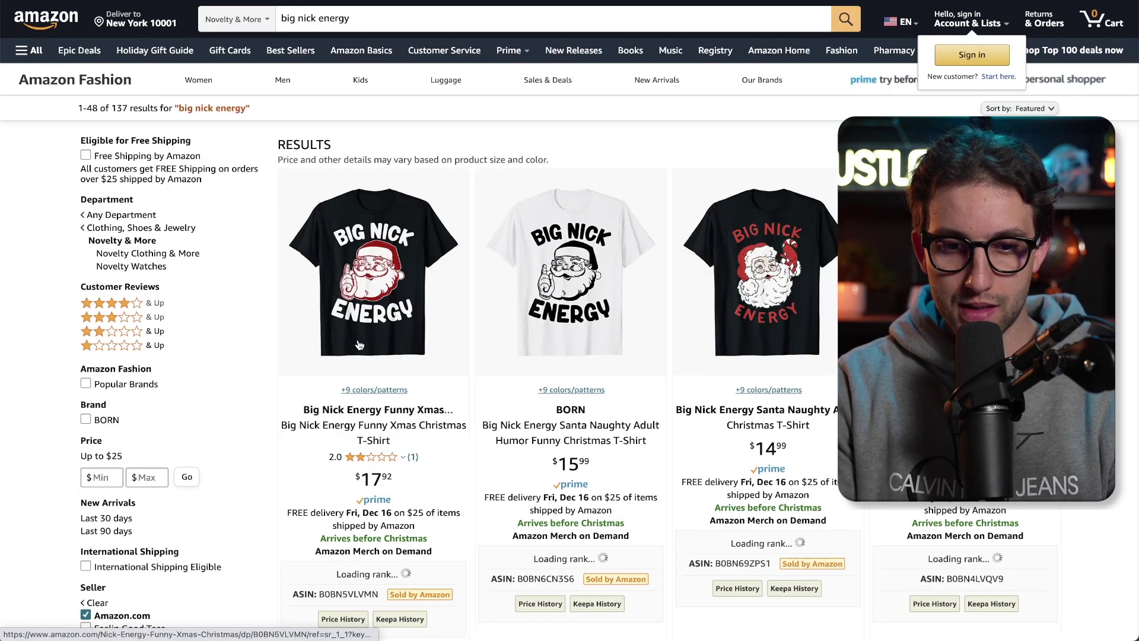
{"action": "mouse_move", "coordinate": [750, 318]}
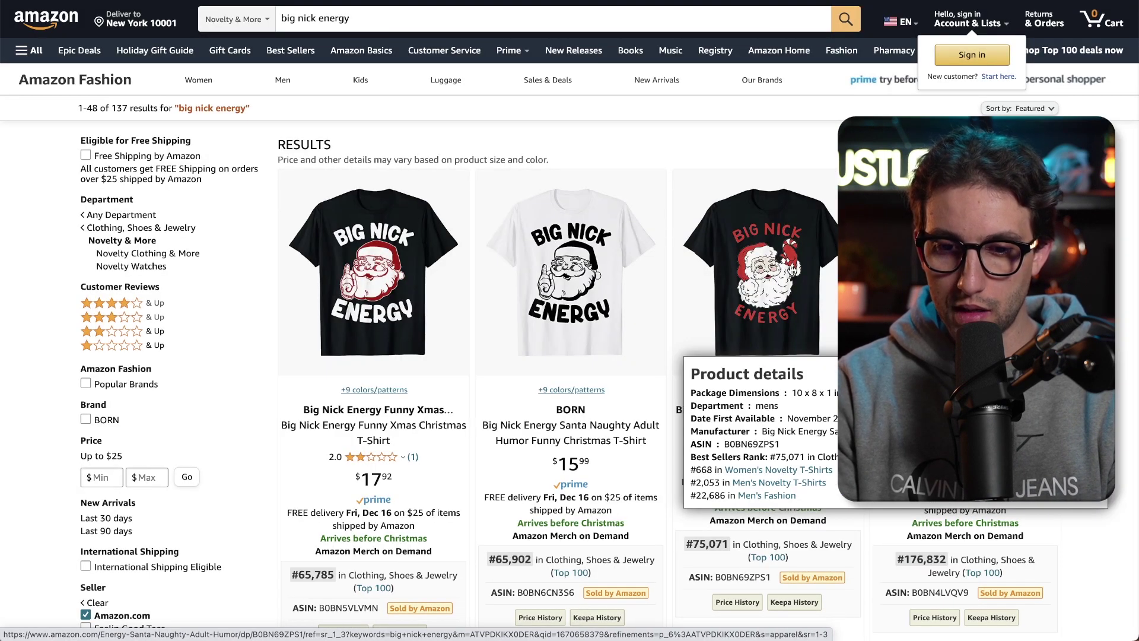
{"action": "scroll", "coordinate": [741, 271], "scroll_direction": "down", "scroll_amount": 5}
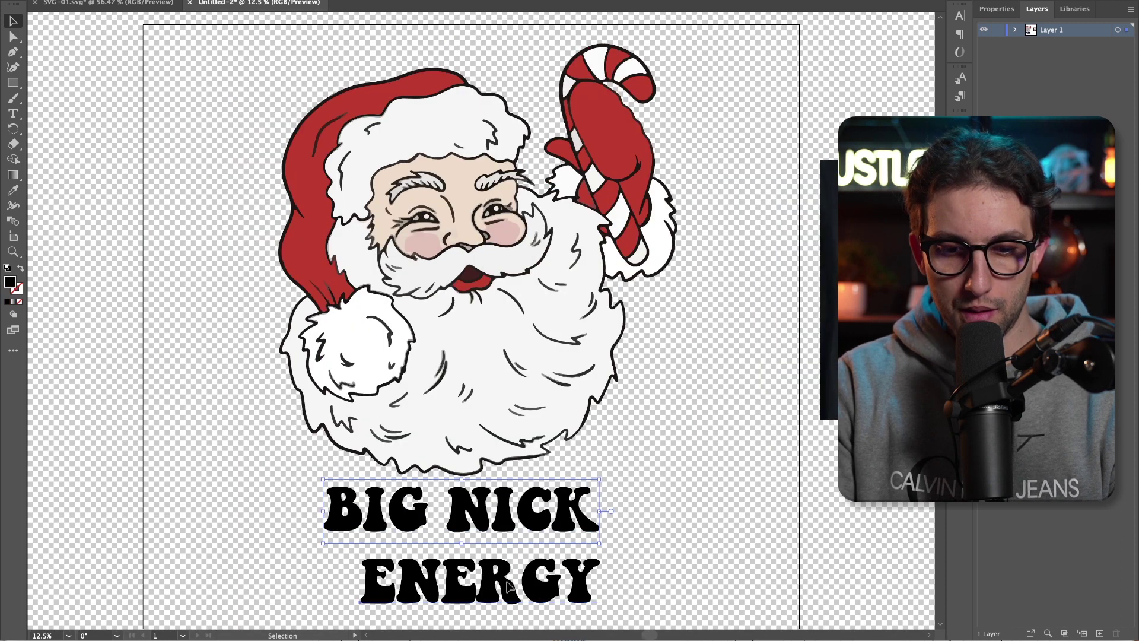
- Nudge ENERGY closer to BIG NICK, then use Touch Type to shift the I and G left
{"action": "left_click_drag", "start_coordinate": [505, 575], "coordinate": [486, 569]}
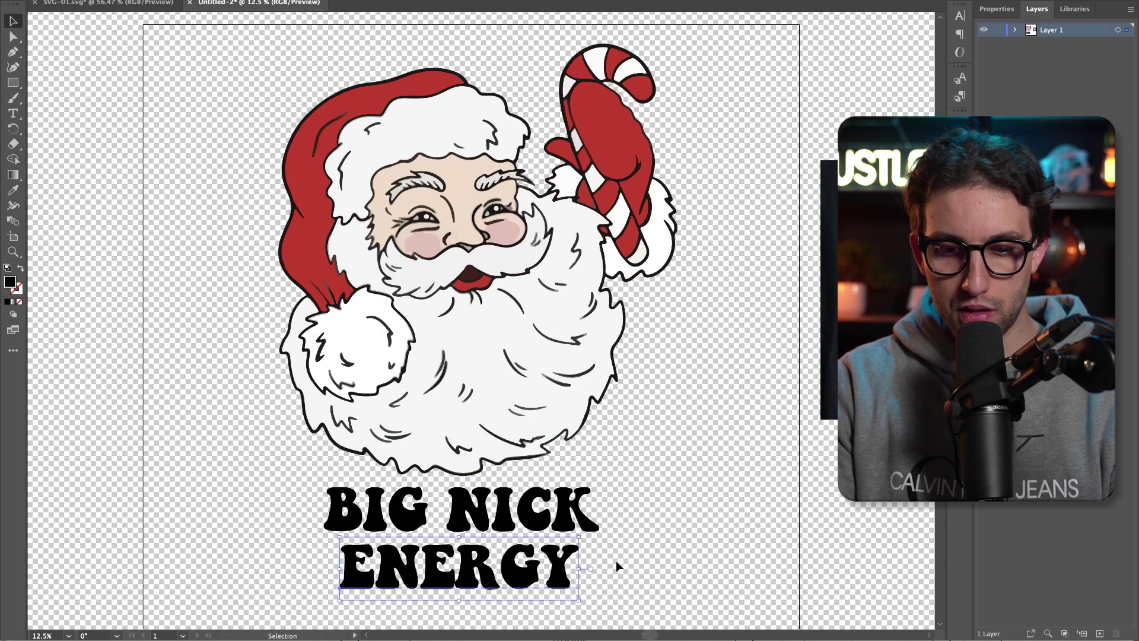
{"action": "left_click", "coordinate": [616, 560]}
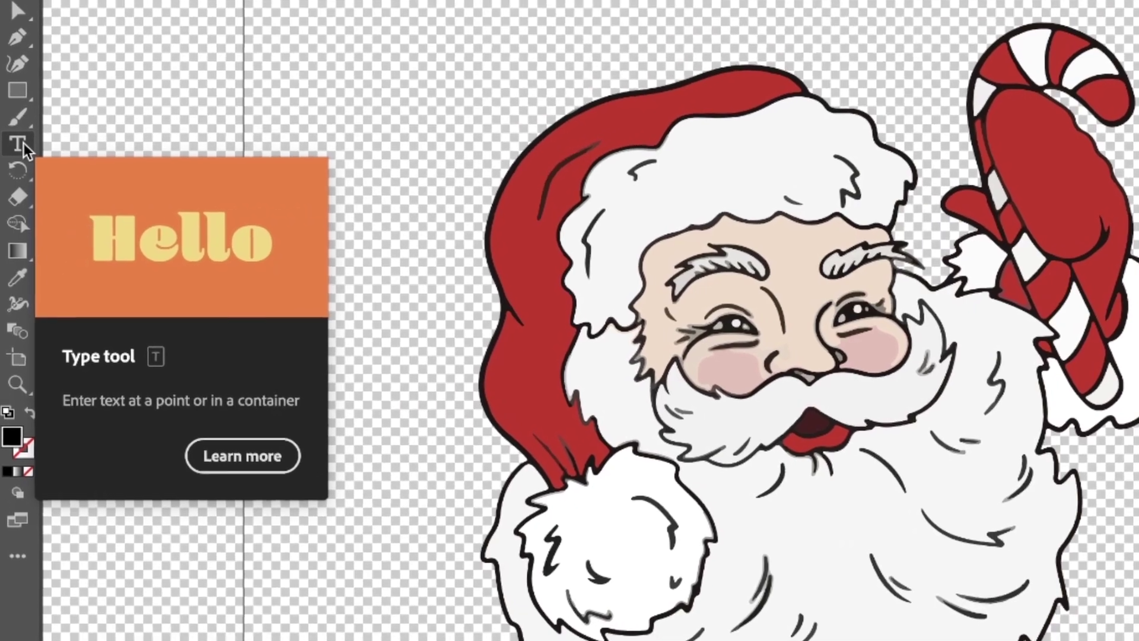
{"action": "left_click", "coordinate": [15, 114]}
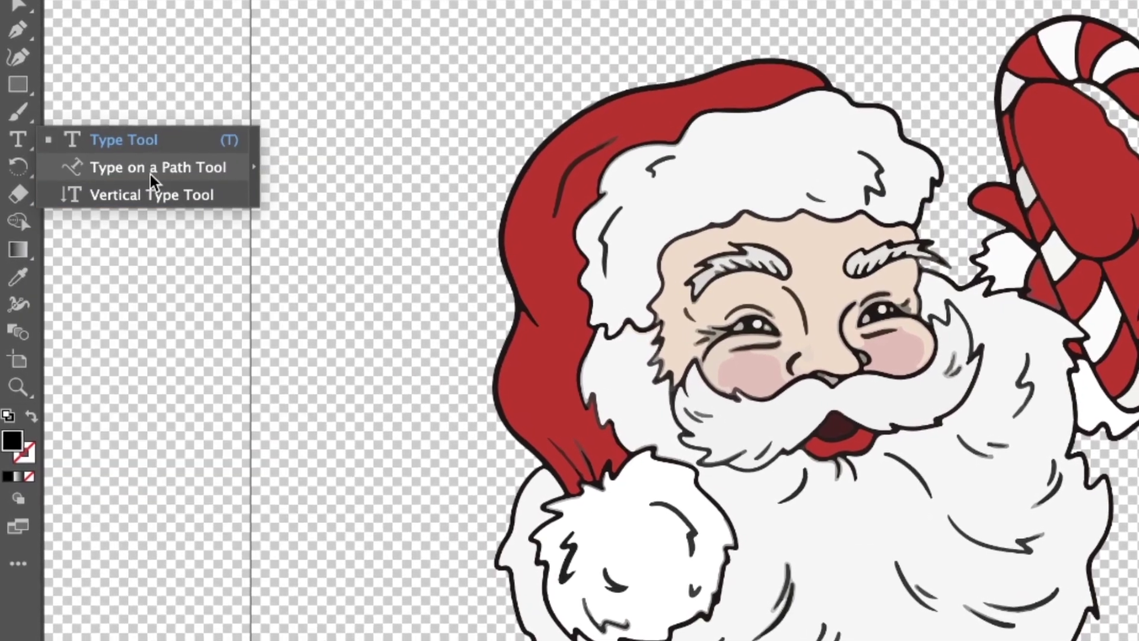
{"action": "left_click", "coordinate": [18, 563]}
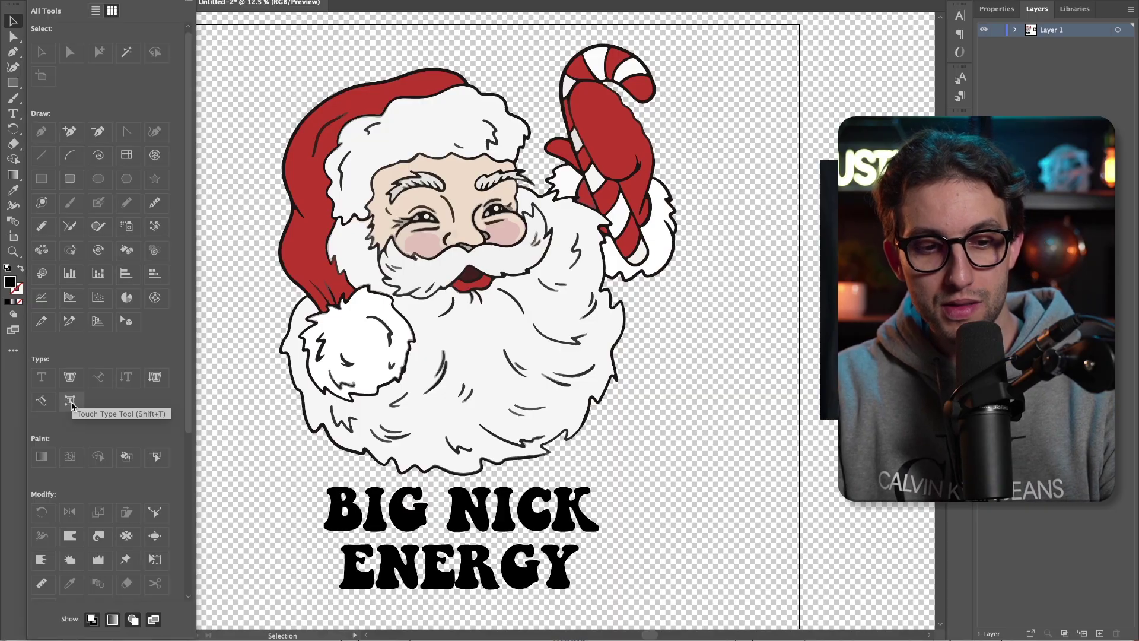
{"action": "left_click", "coordinate": [72, 405]}
{"action": "left_click", "coordinate": [367, 514]}
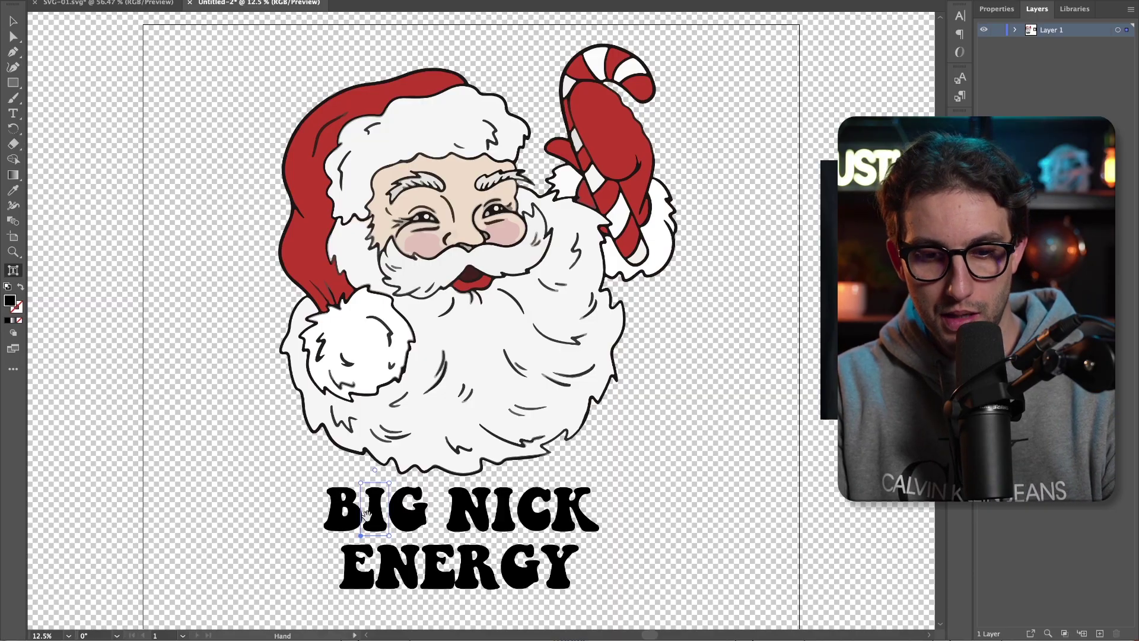
{"action": "scroll", "coordinate": [366, 514], "scroll_direction": "up", "scroll_amount": 2}
{"action": "scroll", "coordinate": [367, 514], "scroll_direction": "up", "scroll_amount": 2}
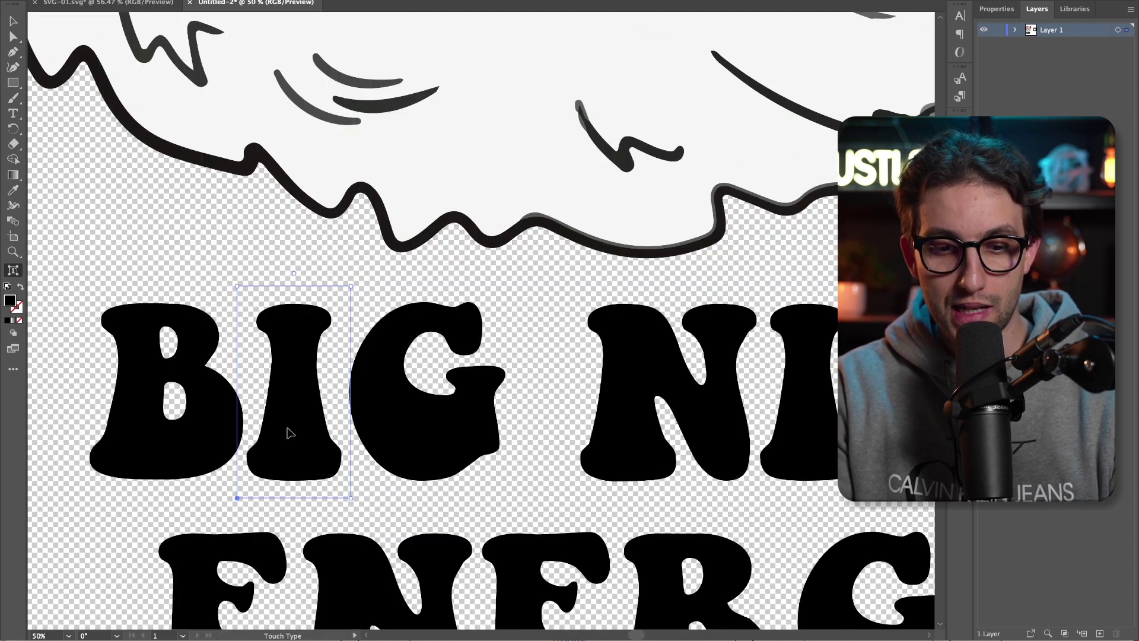
{"action": "key", "text": "Left"}
{"action": "key", "text": "Left"}
{"action": "key", "text": "Left"}
{"action": "key", "text": "Left"}
{"action": "key", "text": "Left"}
{"action": "key", "text": "Left"}
{"action": "key", "text": "Left"}
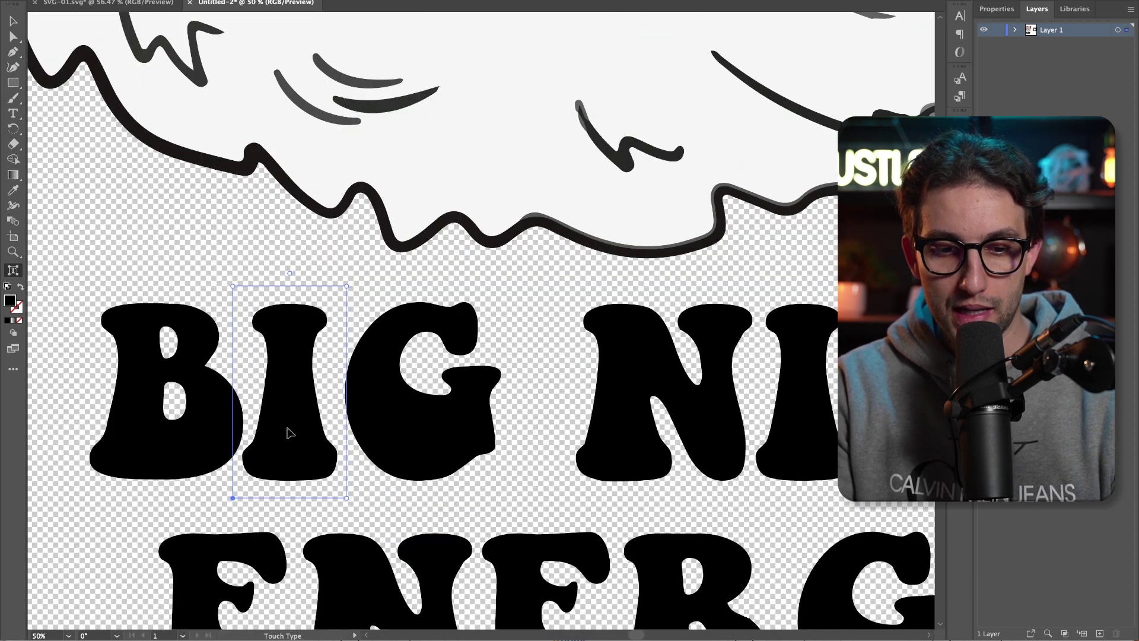
{"action": "left_click_drag", "start_coordinate": [408, 407], "coordinate": [394, 406]}
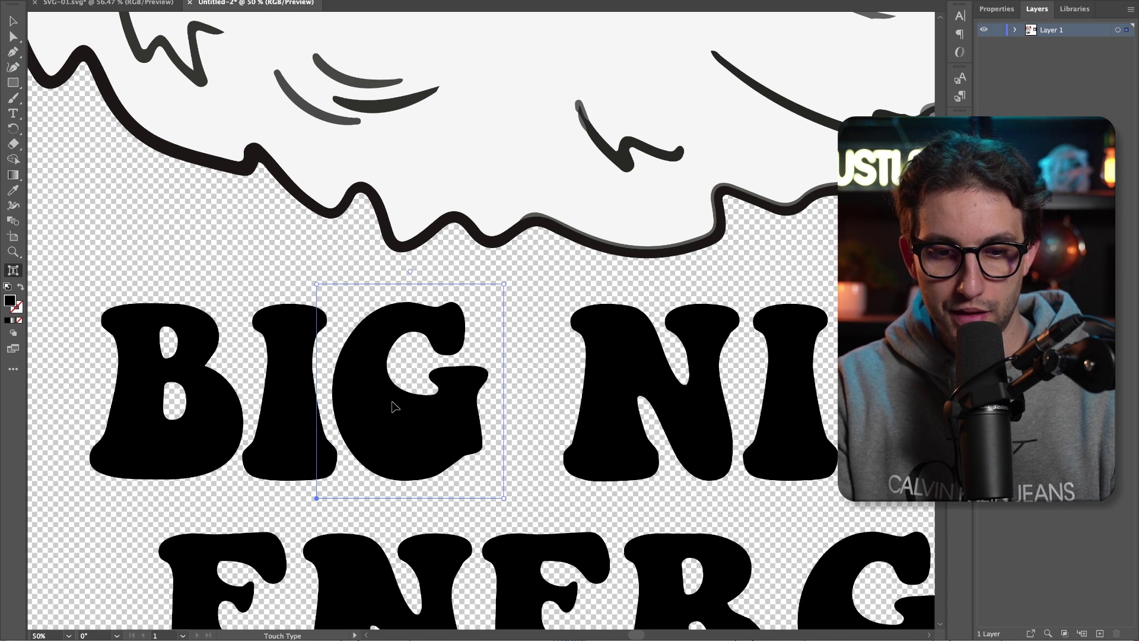
{"action": "key", "text": "Left"}
{"action": "key", "text": "Left"}
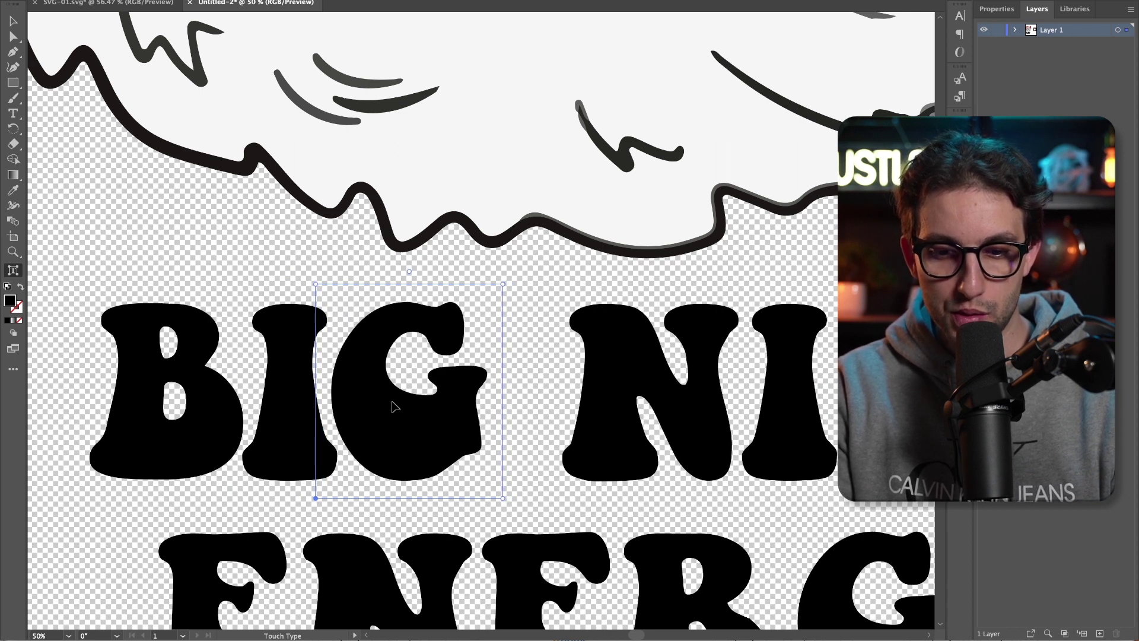
{"action": "key", "text": "super+minus"}
{"action": "key", "text": "super+minus"}
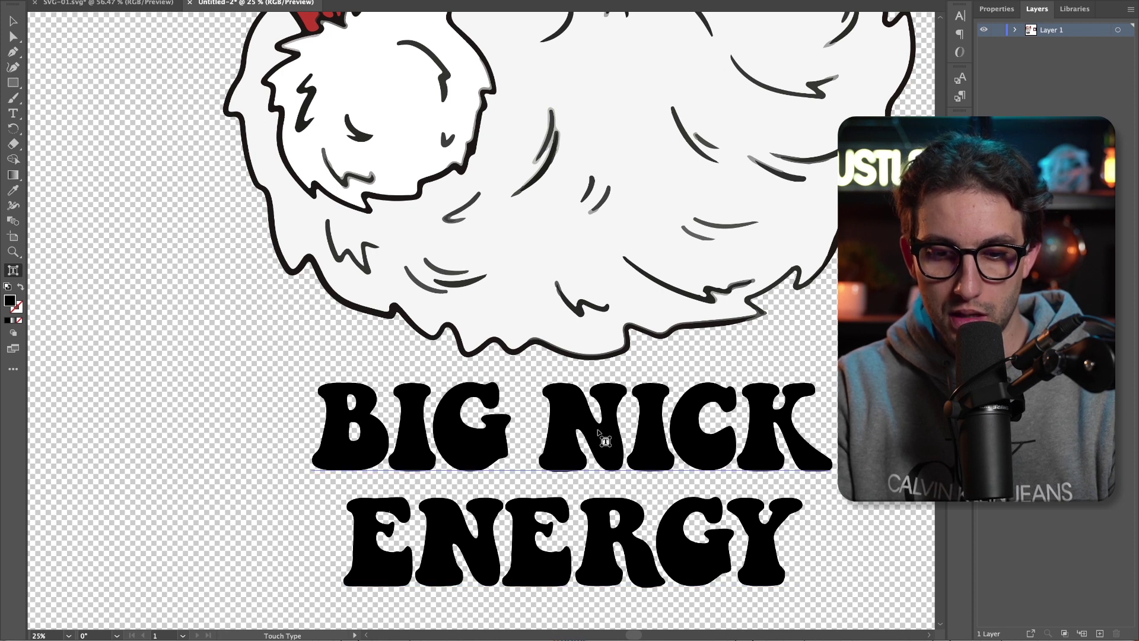
- Colour the BIG NICK ENERGY text with the red sampled from Santa's hat
{"action": "scroll", "coordinate": [598, 432], "scroll_direction": "up", "scroll_amount": 3}
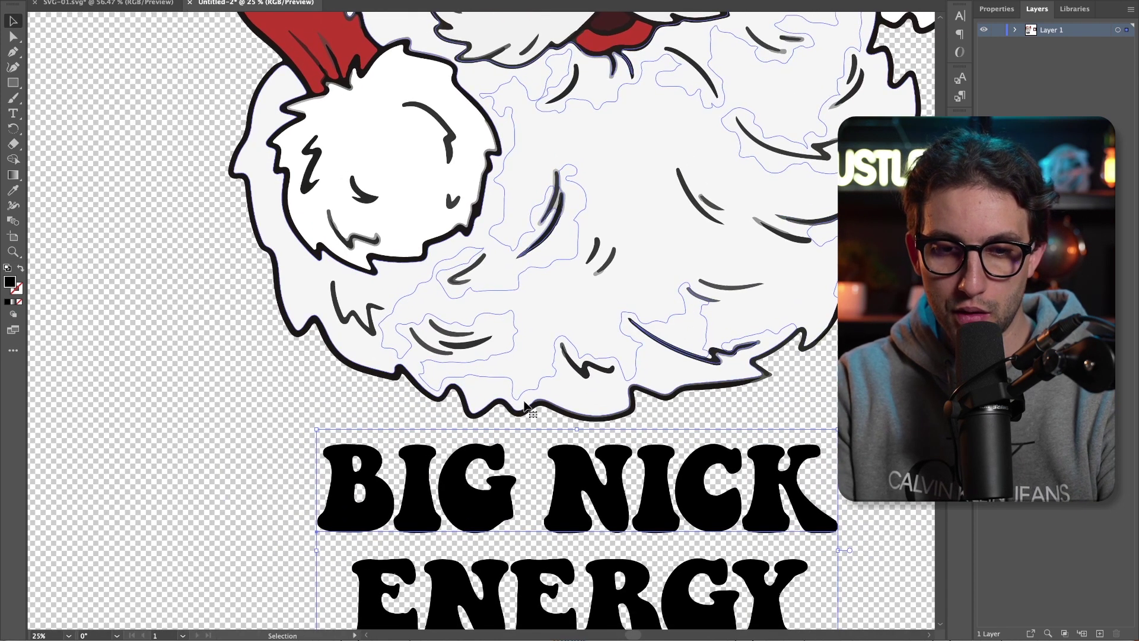
{"action": "key", "text": "i"}
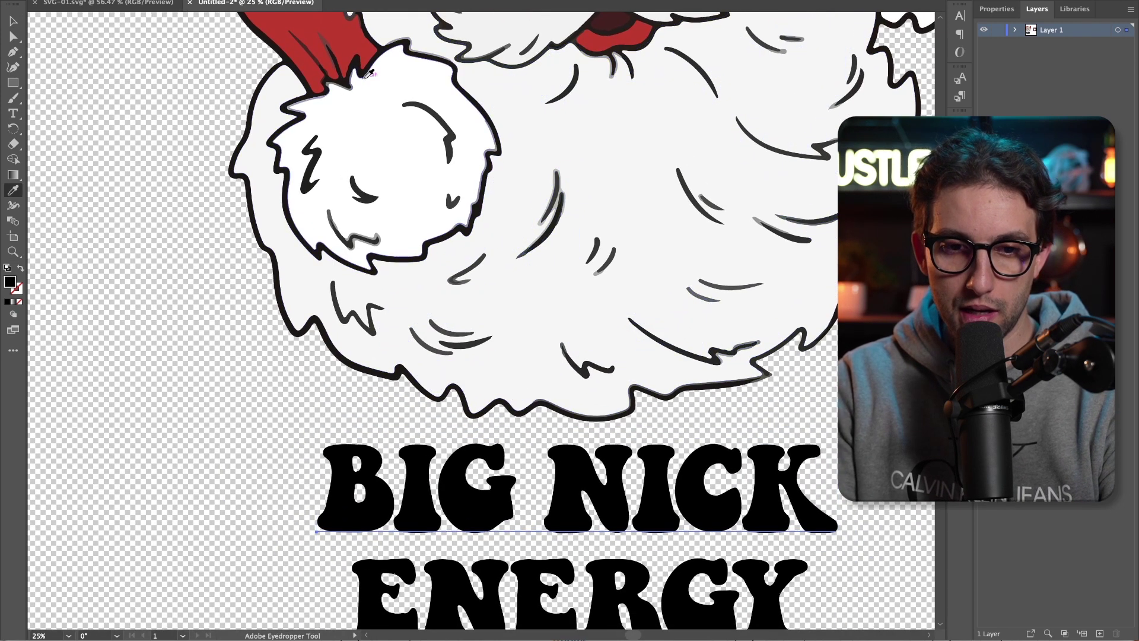
{"action": "left_click", "coordinate": [348, 33]}
{"action": "scroll", "coordinate": [611, 501], "scroll_direction": "down", "scroll_amount": 6}
{"action": "scroll", "coordinate": [611, 501], "scroll_direction": "right", "scroll_amount": 9}
{"action": "key", "text": "v"}
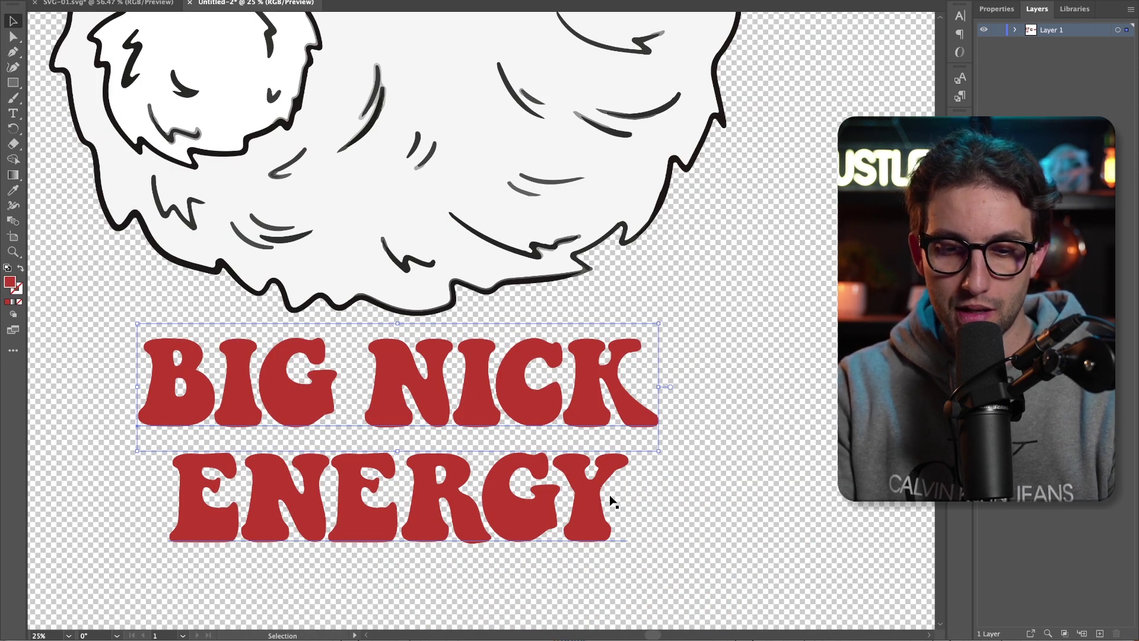
{"action": "left_click", "coordinate": [697, 487]}
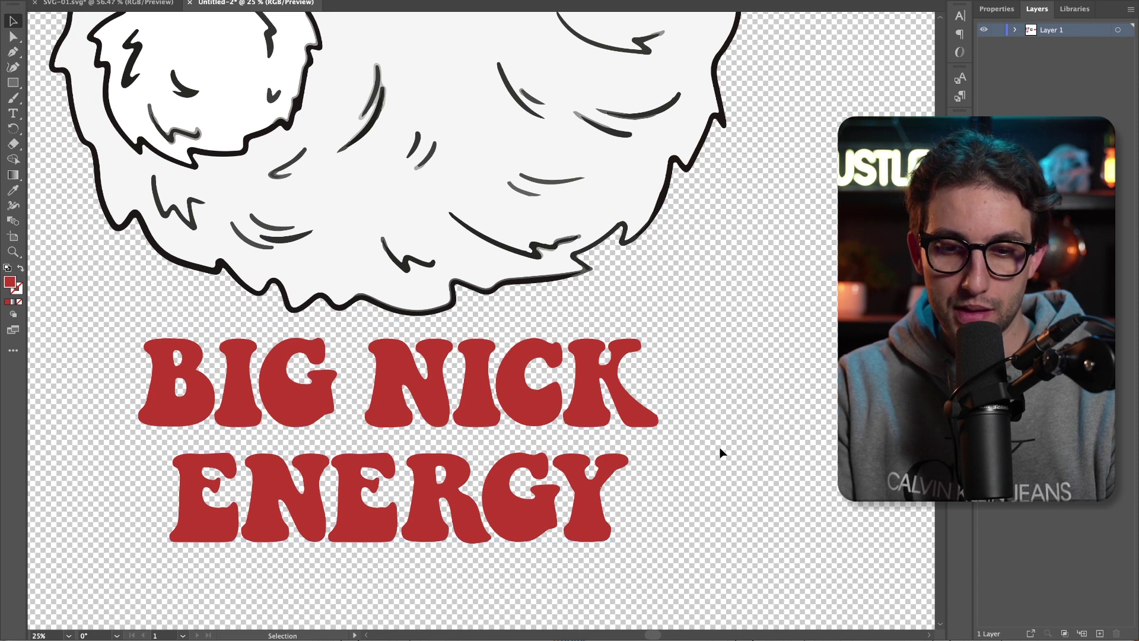
- Convert the red BIG NICK ENERGY text to outlines with Cmd+Shift+O
{"action": "left_click", "coordinate": [509, 396]}
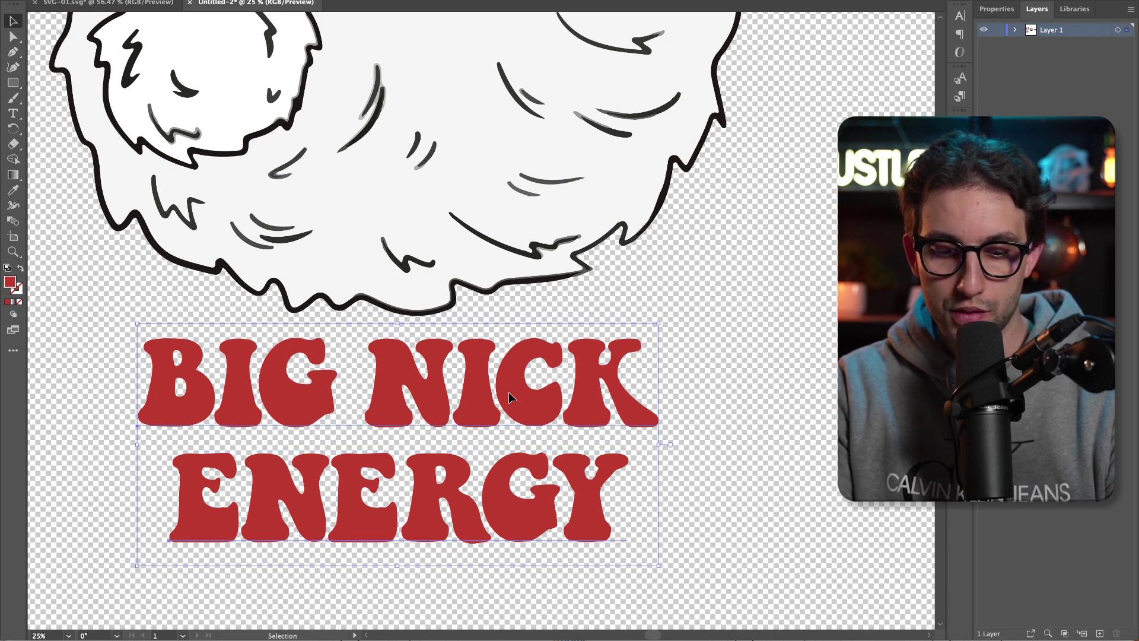
{"action": "key", "text": "super"}
{"action": "key", "text": "shift"}
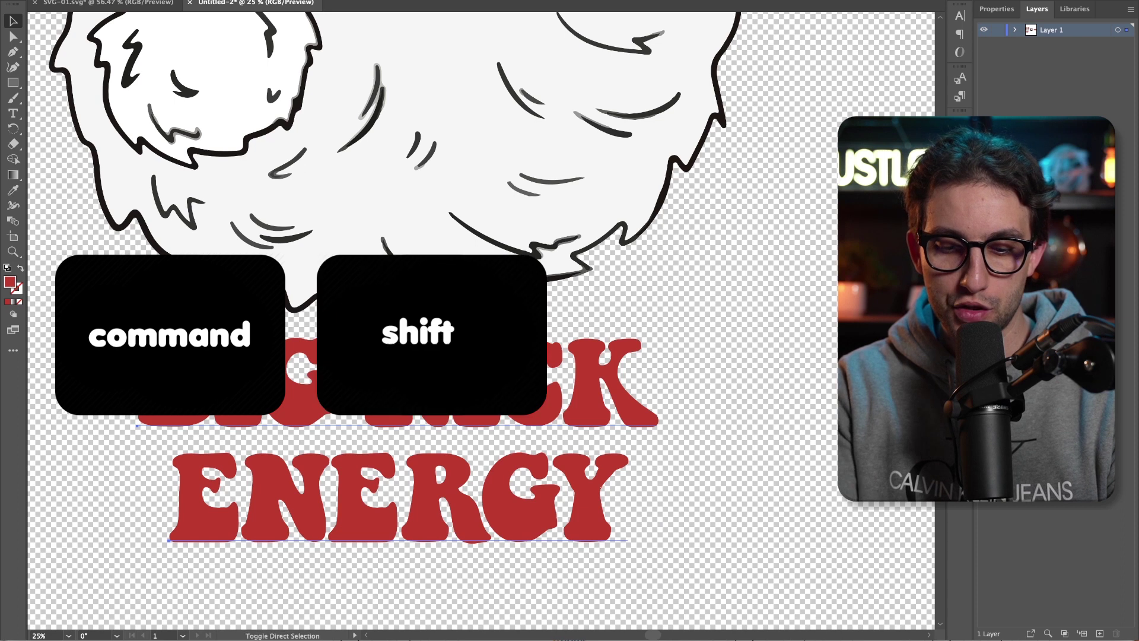
{"action": "key", "text": "super+shift+o"}
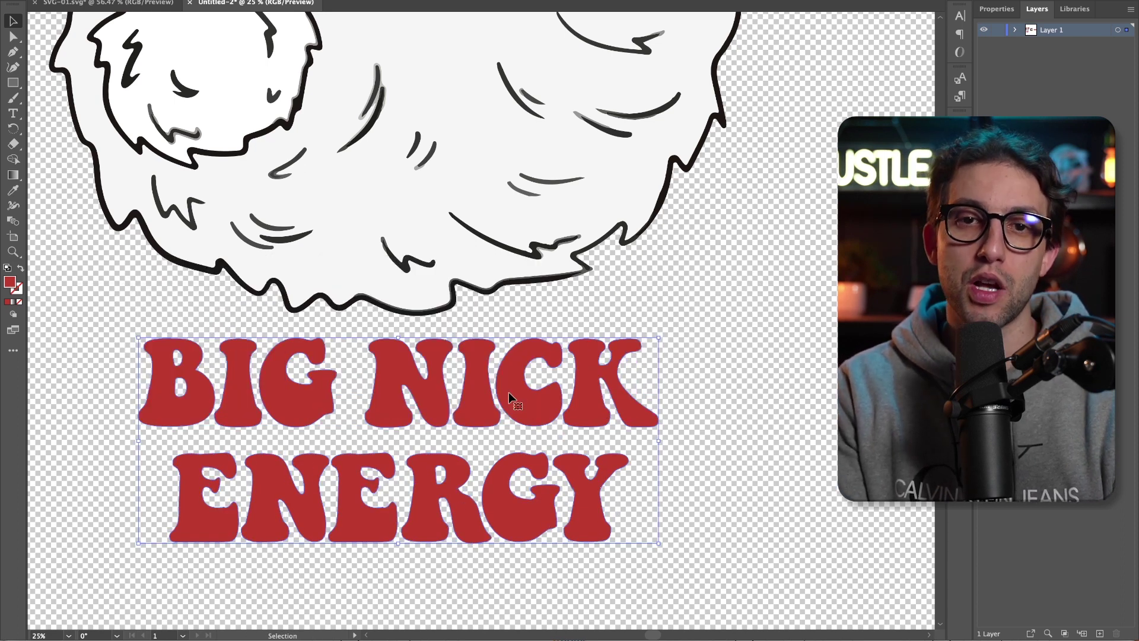
{"action": "key", "text": "ctrl"}
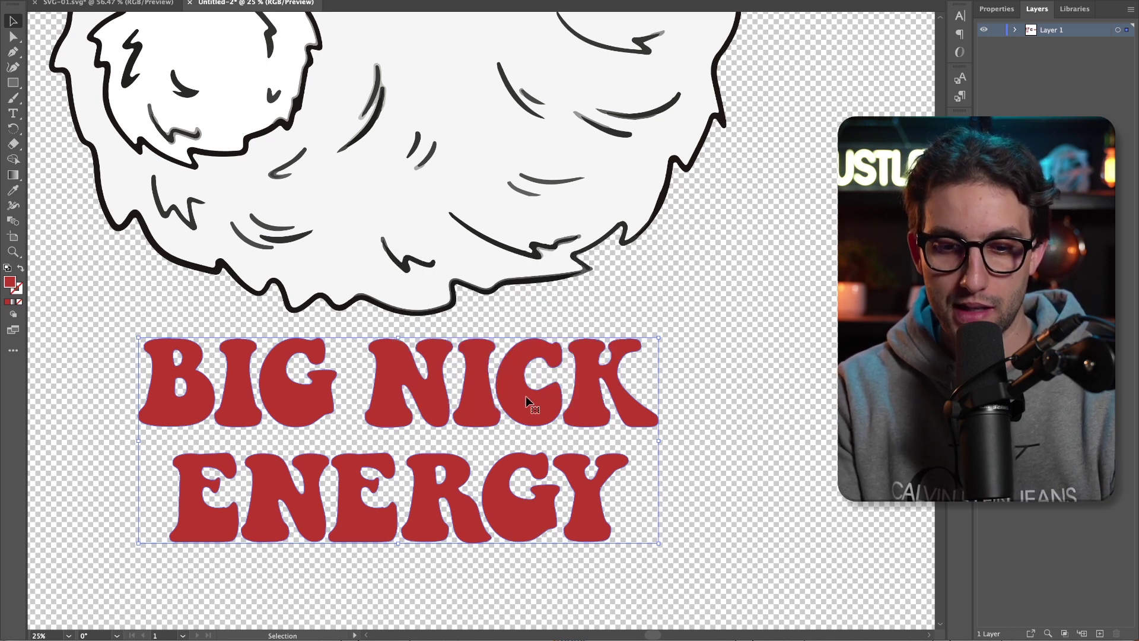
{"action": "left_click", "coordinate": [673, 394]}
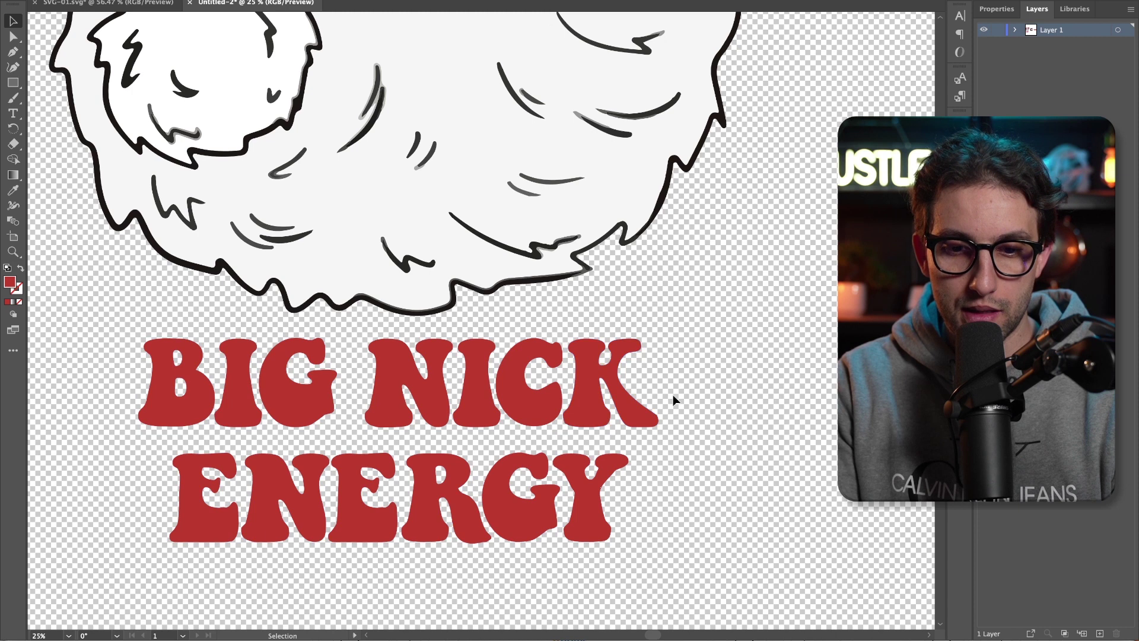
{"action": "left_click", "coordinate": [557, 407]}
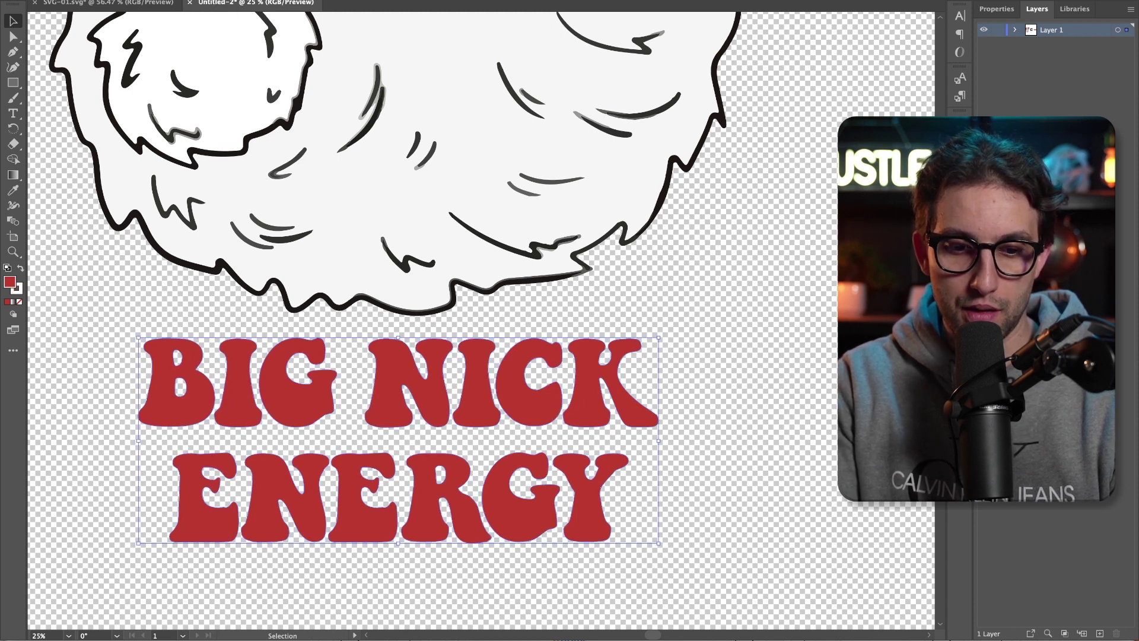
- Set the lettering's white stroke to Align Stroke to Outside in the Stroke panel
{"action": "left_click", "coordinate": [141, 1]}
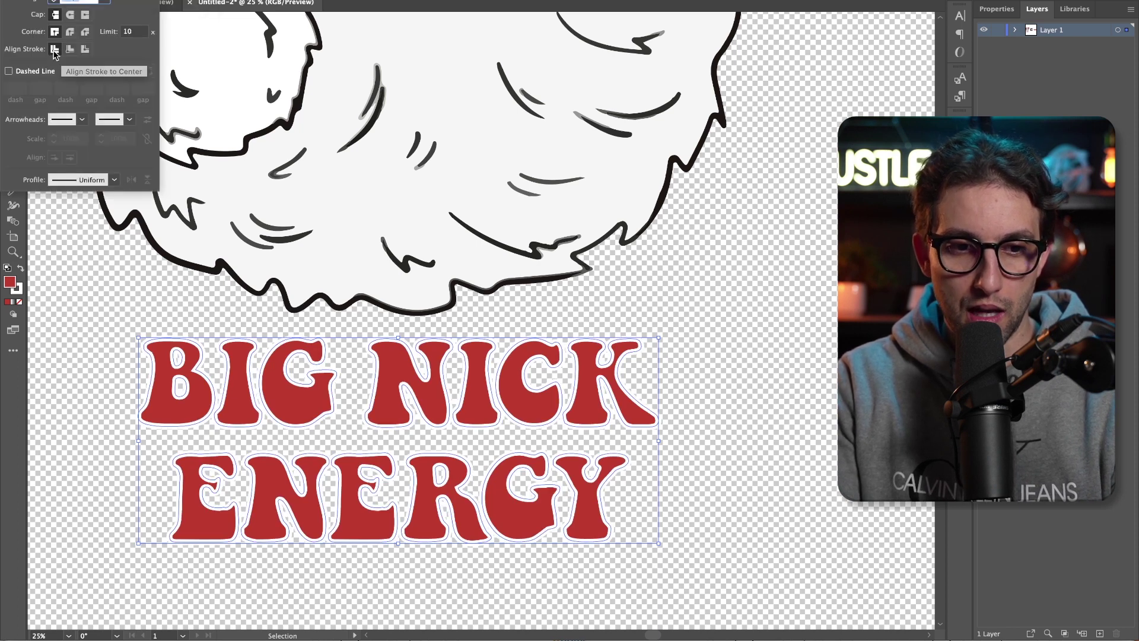
{"action": "left_click", "coordinate": [85, 50]}
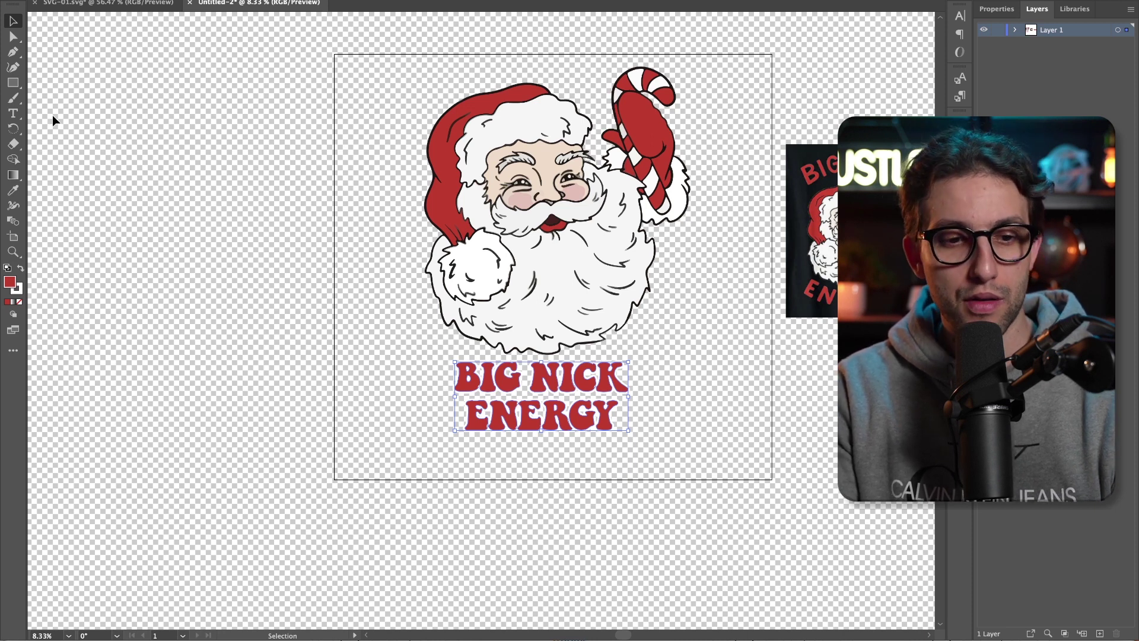
- Draw a rectangle over the whole artboard with no stroke and a black fill
{"action": "left_click", "coordinate": [13, 83]}
{"action": "left_click_drag", "start_coordinate": [335, 55], "coordinate": [772, 479]}
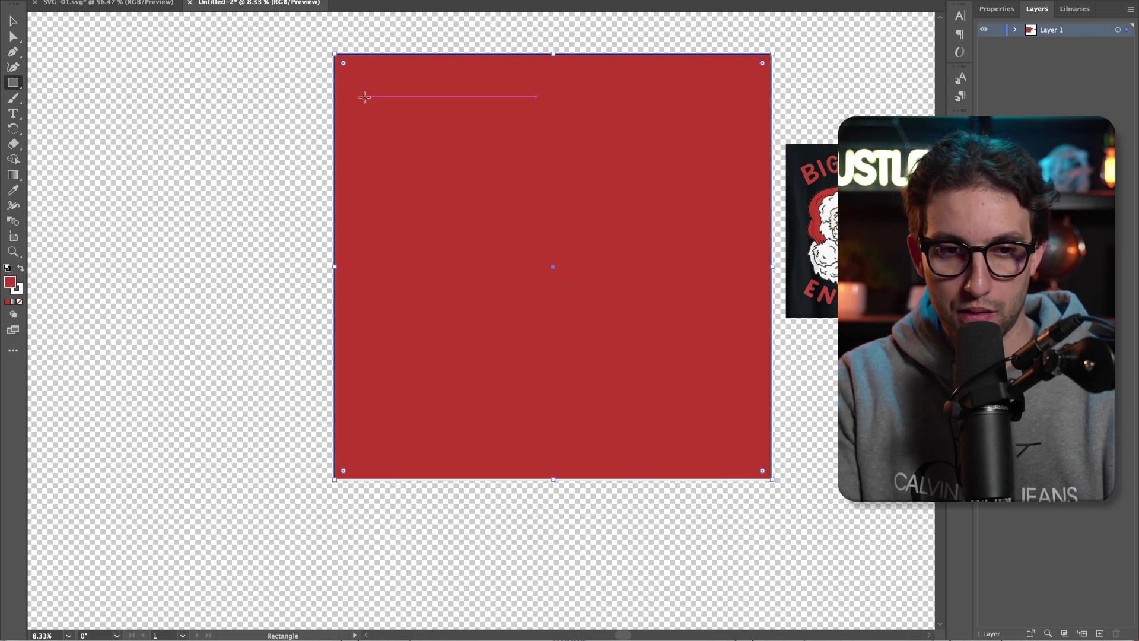
{"action": "left_click", "coordinate": [30, 2]}
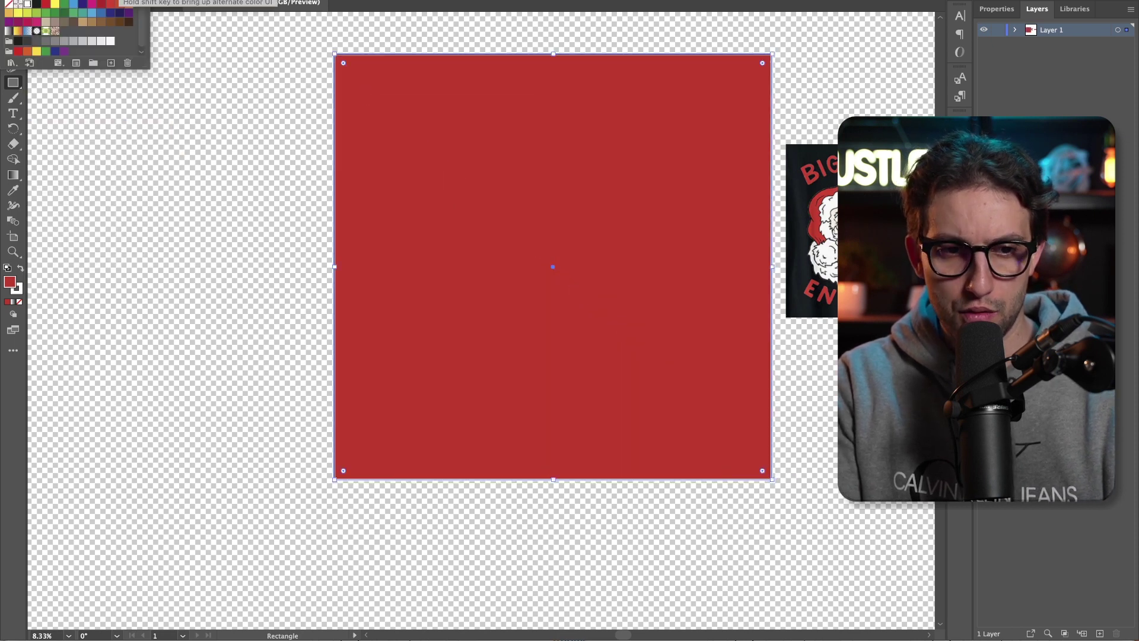
{"action": "left_click", "coordinate": [8, 4]}
{"action": "left_click", "coordinate": [55, 2]}
{"action": "left_click", "coordinate": [37, 3]}
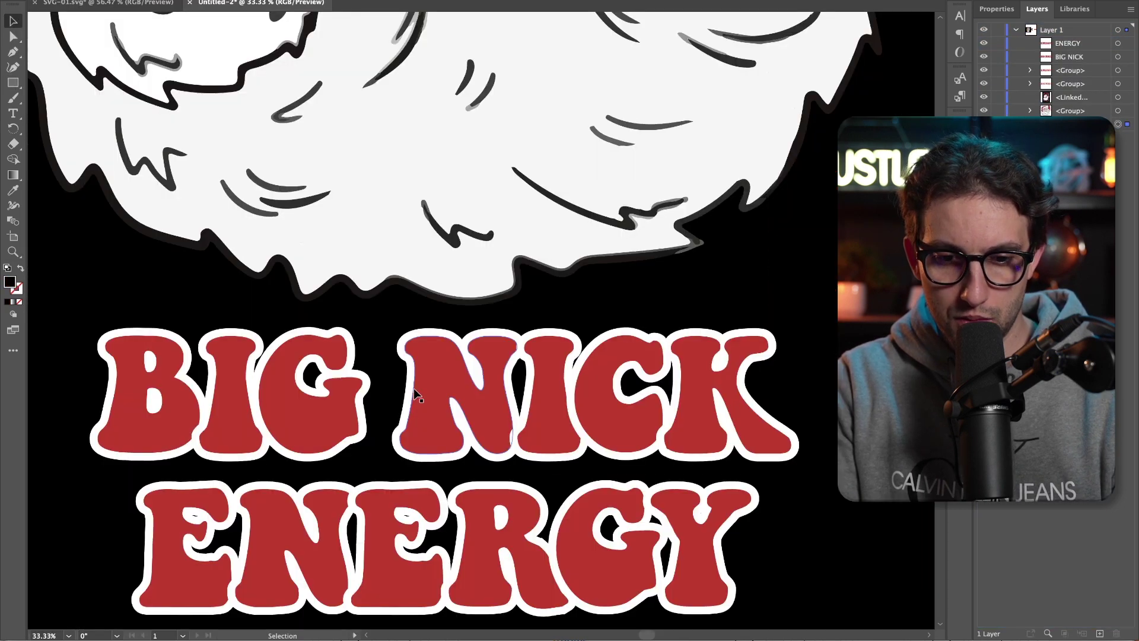
- Lower the white outline weight on the BIG NICK and ENERGY lettering
{"action": "left_click", "coordinate": [414, 389]}
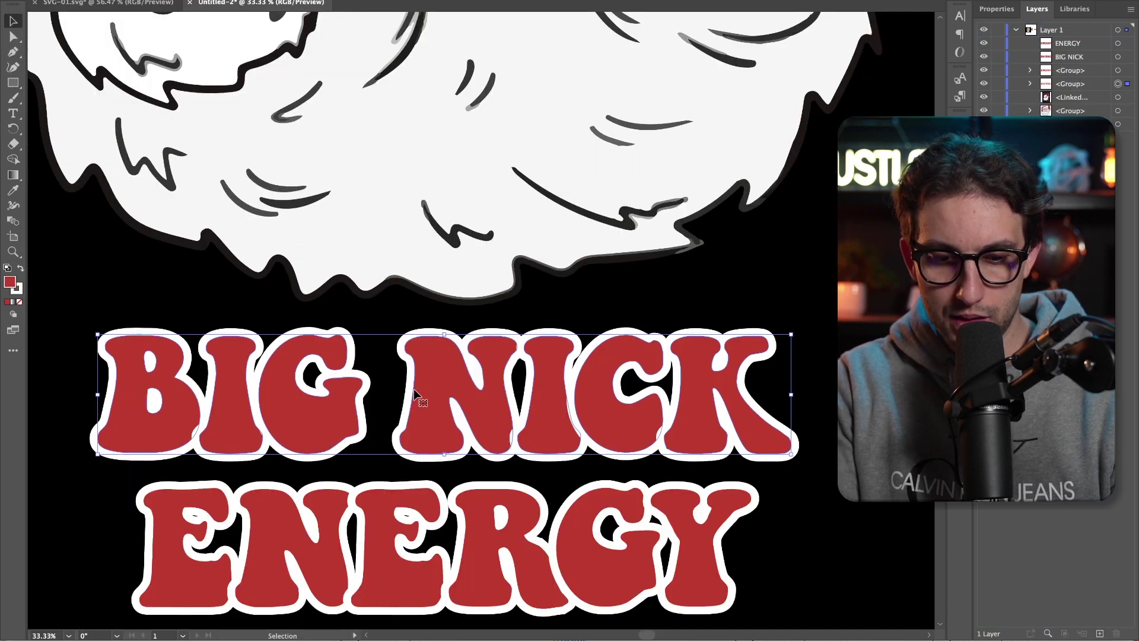
{"action": "left_click", "coordinate": [389, 520], "text": "shift"}
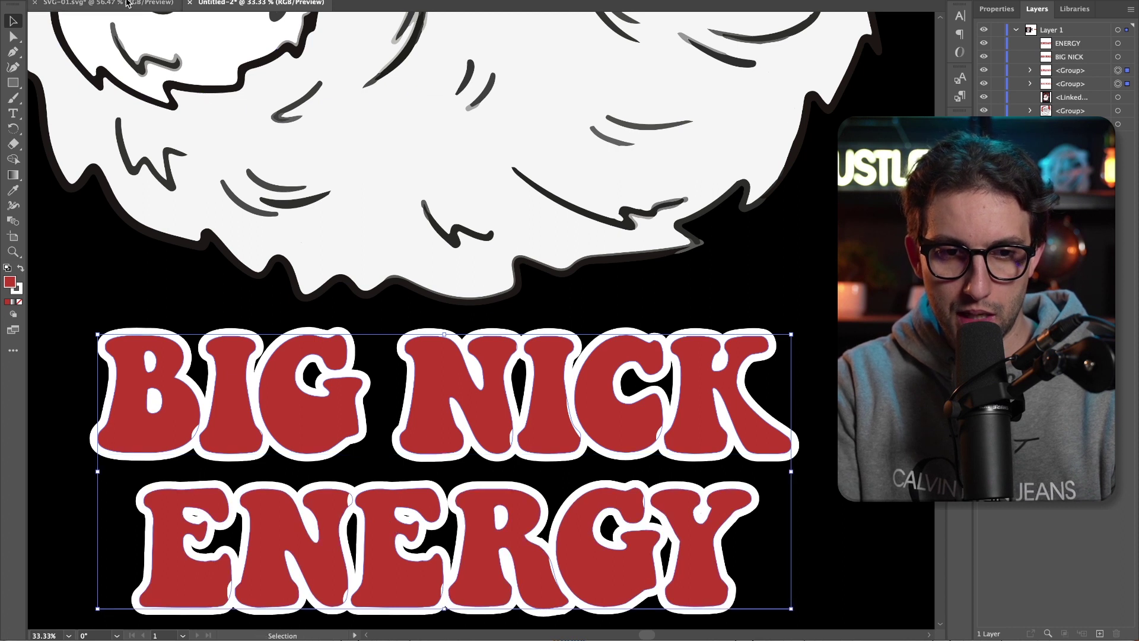
{"action": "key", "text": "Down"}
{"action": "key", "text": "Down"}
{"action": "key", "text": "Down"}
{"action": "key", "text": "Down"}
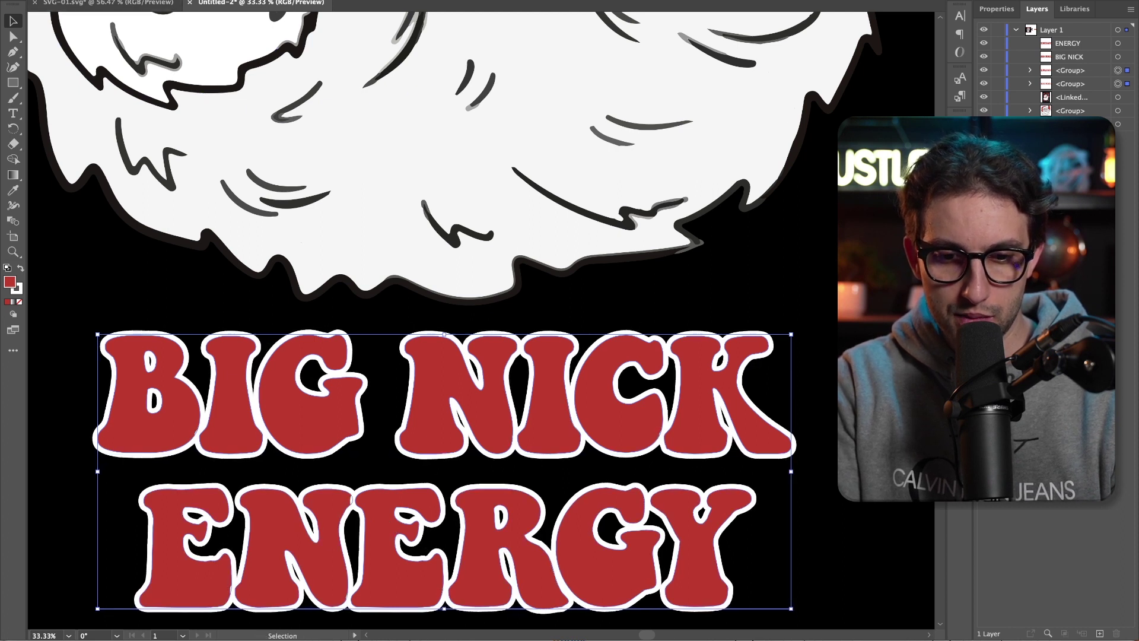
{"action": "left_click", "coordinate": [167, 314]}
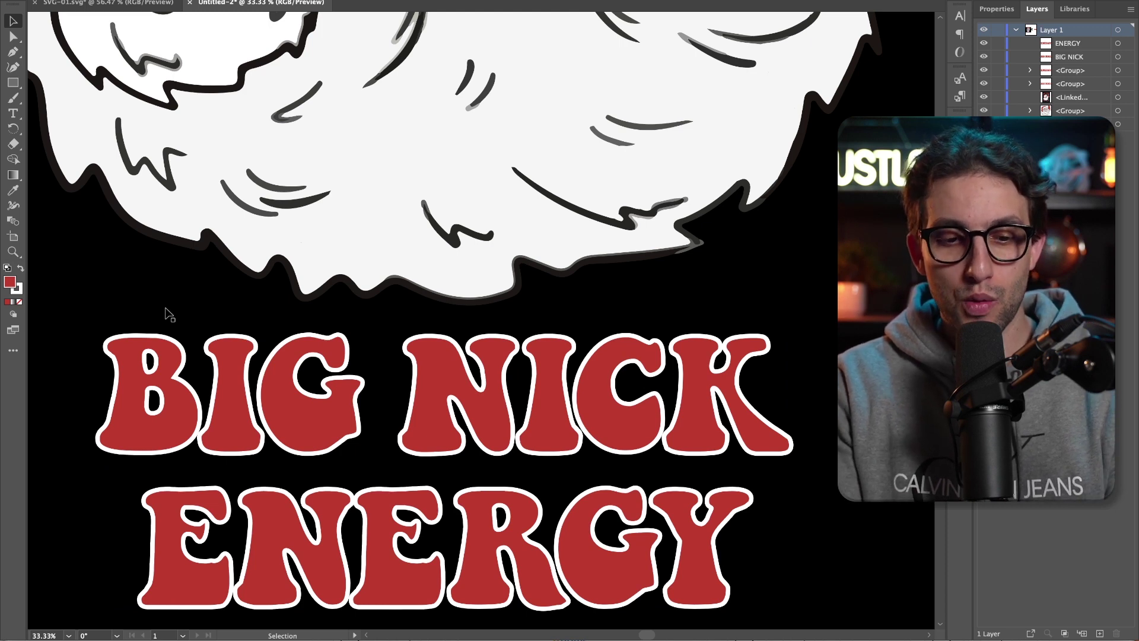
- Isolate the BIG NICK group and drag the lettering's bottom edge down to make it taller
{"action": "double_click", "coordinate": [229, 383]}
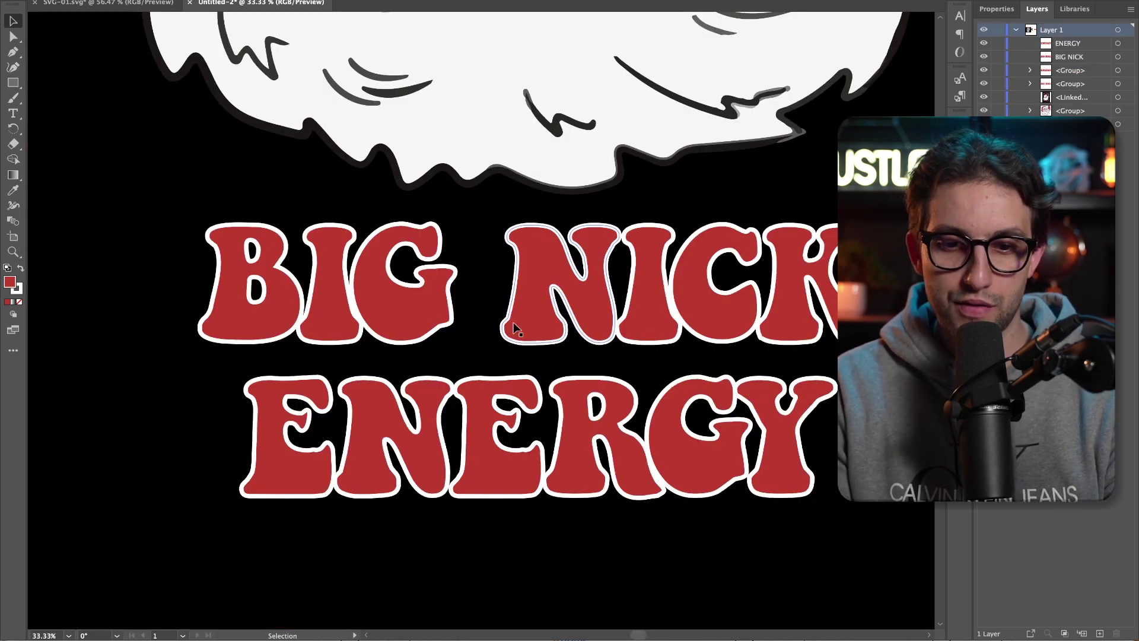
{"action": "left_click_drag", "start_coordinate": [514, 359], "coordinate": [83, 439]}
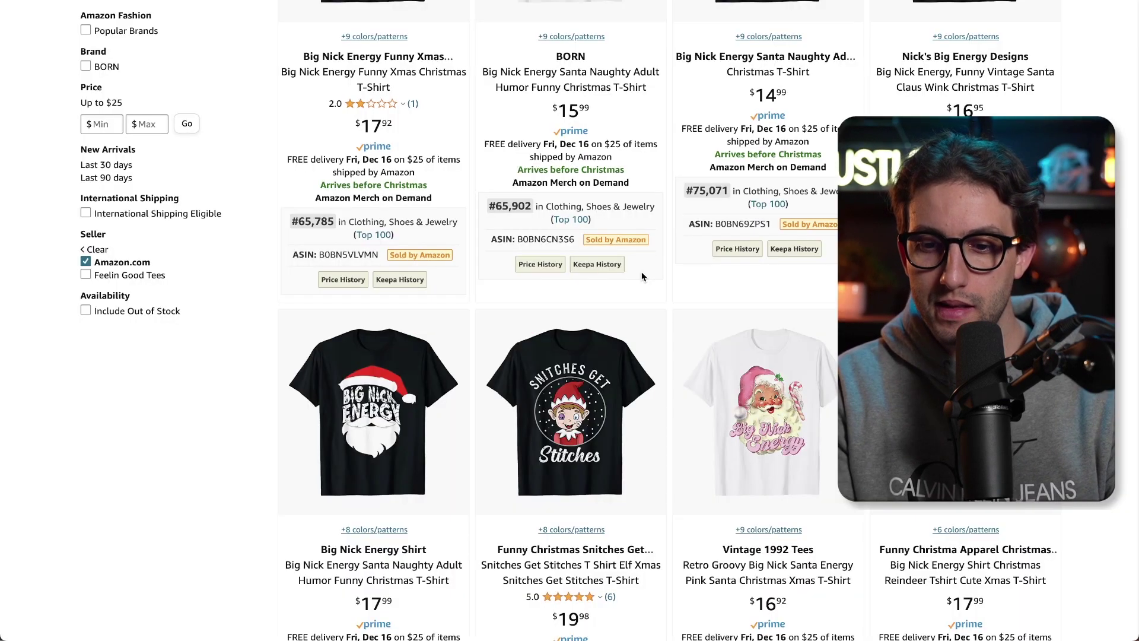
{"action": "mouse_move", "coordinate": [965, 415]}
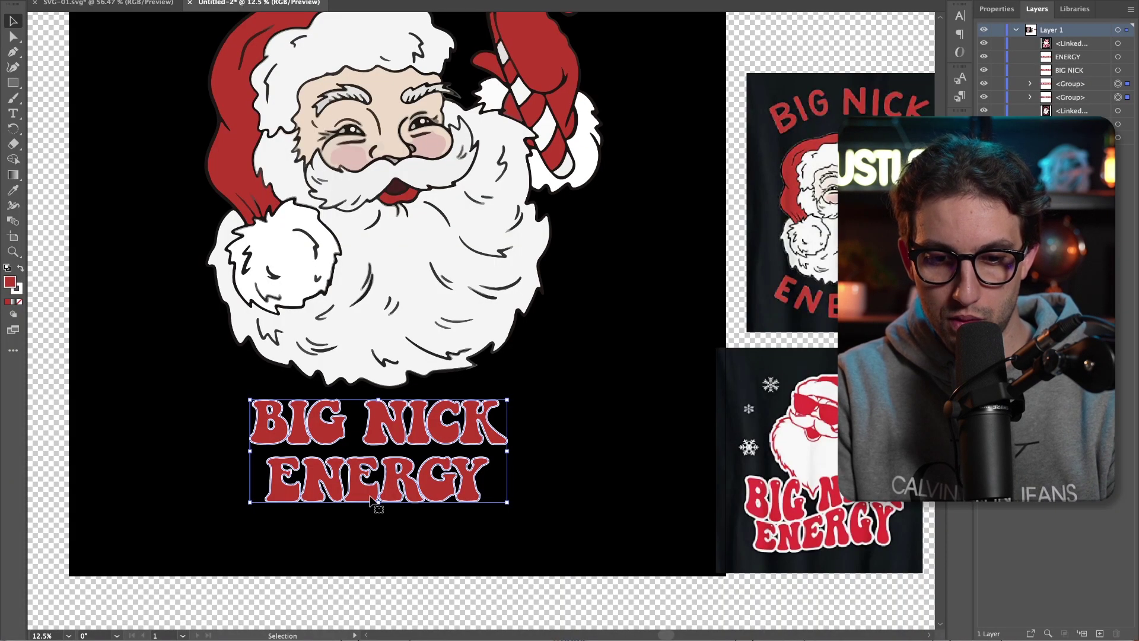
{"action": "left_click_drag", "start_coordinate": [378, 503], "coordinate": [379, 520]}
{"action": "left_click", "coordinate": [412, 504], "text": "shift"}
{"action": "left_click", "coordinate": [414, 506]}
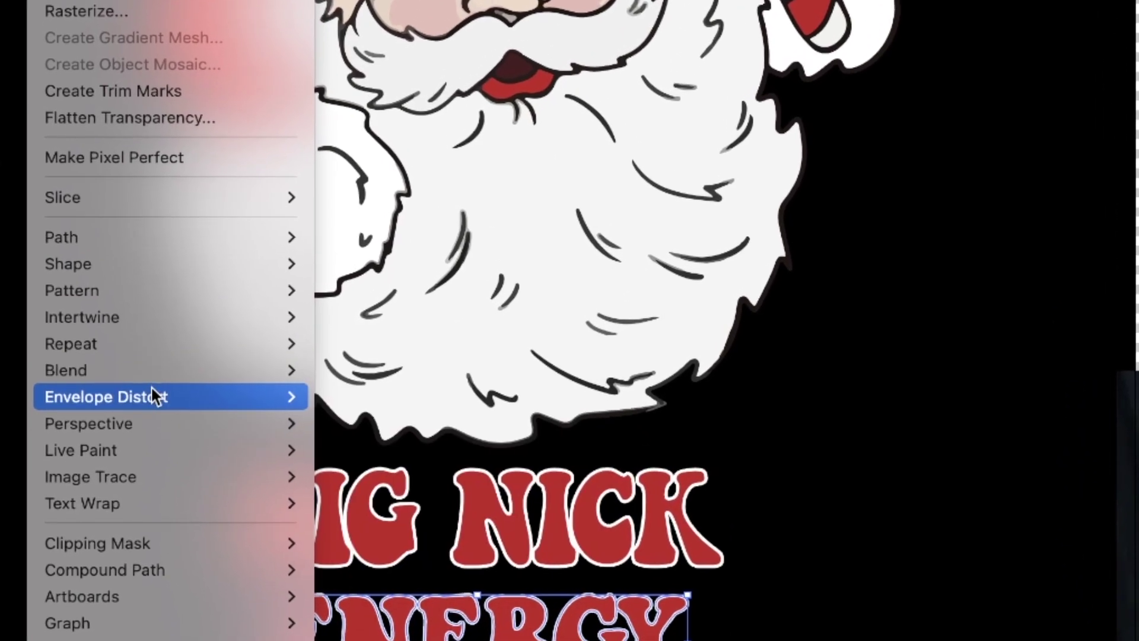
- Warp BIG NICK with a mesh envelope of 1 row and 4 columns
{"action": "mouse_move", "coordinate": [247, 501]}
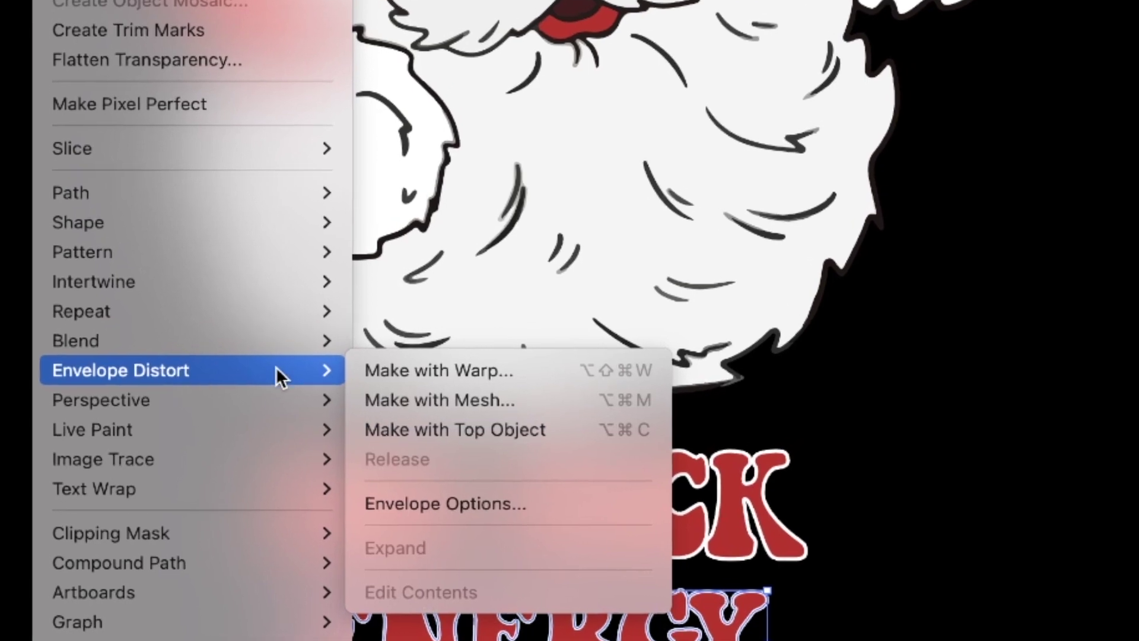
{"action": "left_click", "coordinate": [414, 410]}
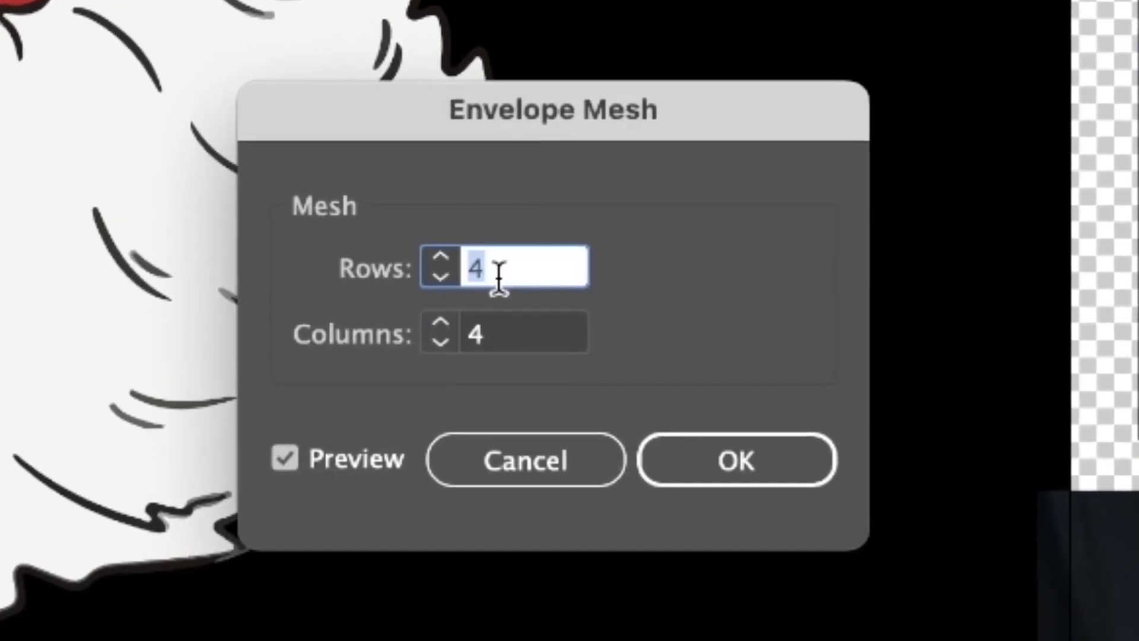
{"action": "type", "text": "1"}
{"action": "left_click", "coordinate": [488, 336]}
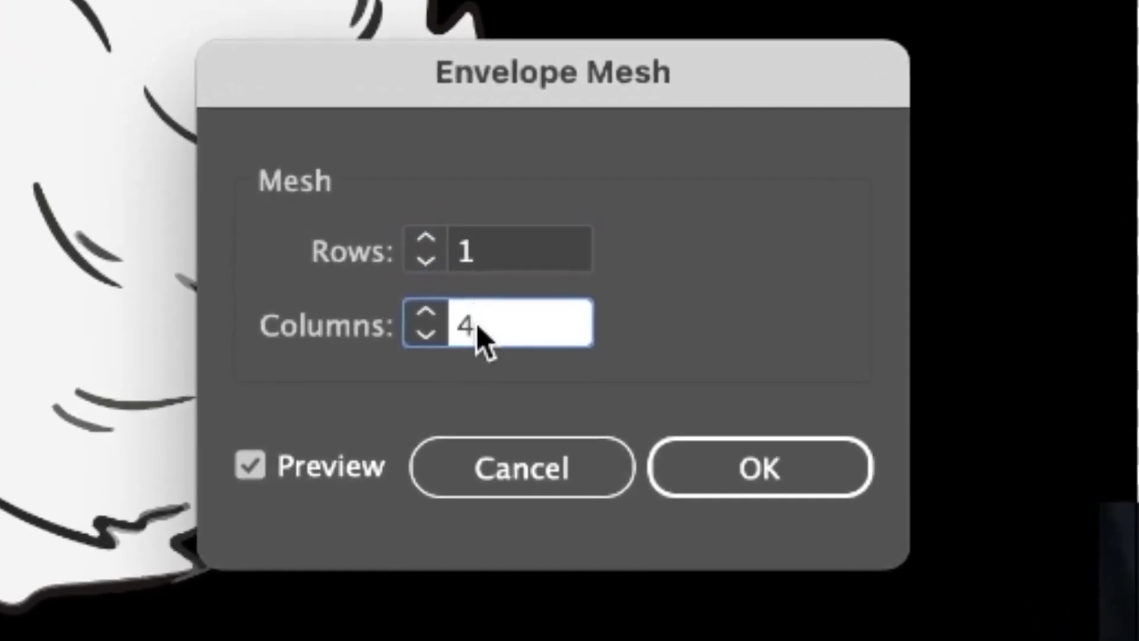
{"action": "key", "text": "Return"}
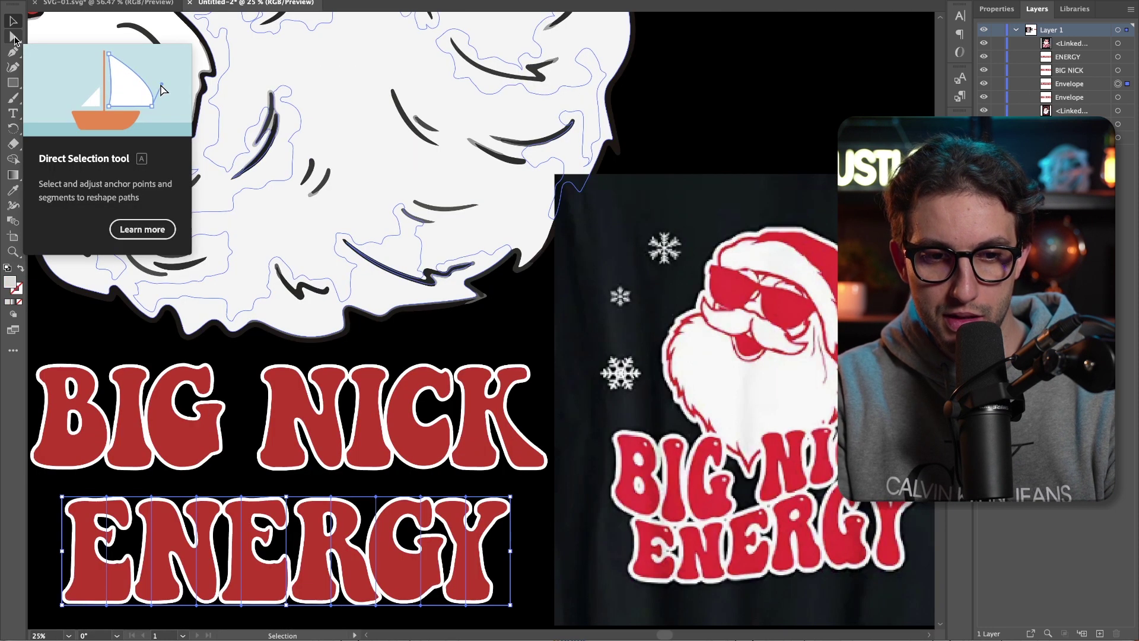
- Adjust ENERGY's envelope points, then nudge ENERGY right and up and BIG NICK right and down
{"action": "left_click", "coordinate": [14, 38]}
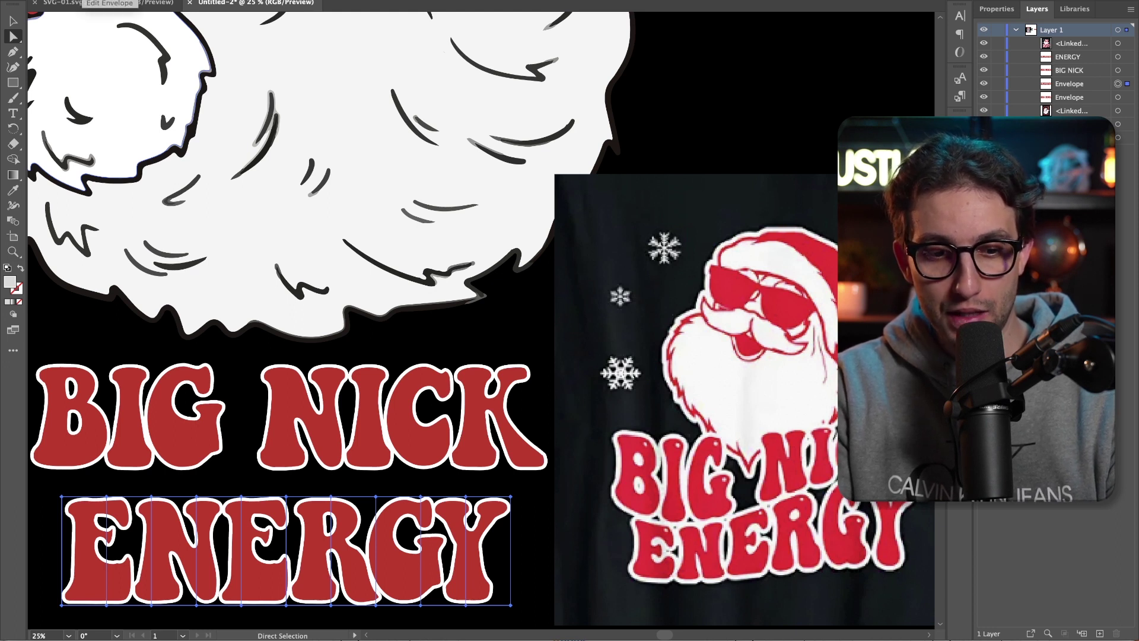
{"action": "left_click", "coordinate": [62, 496]}
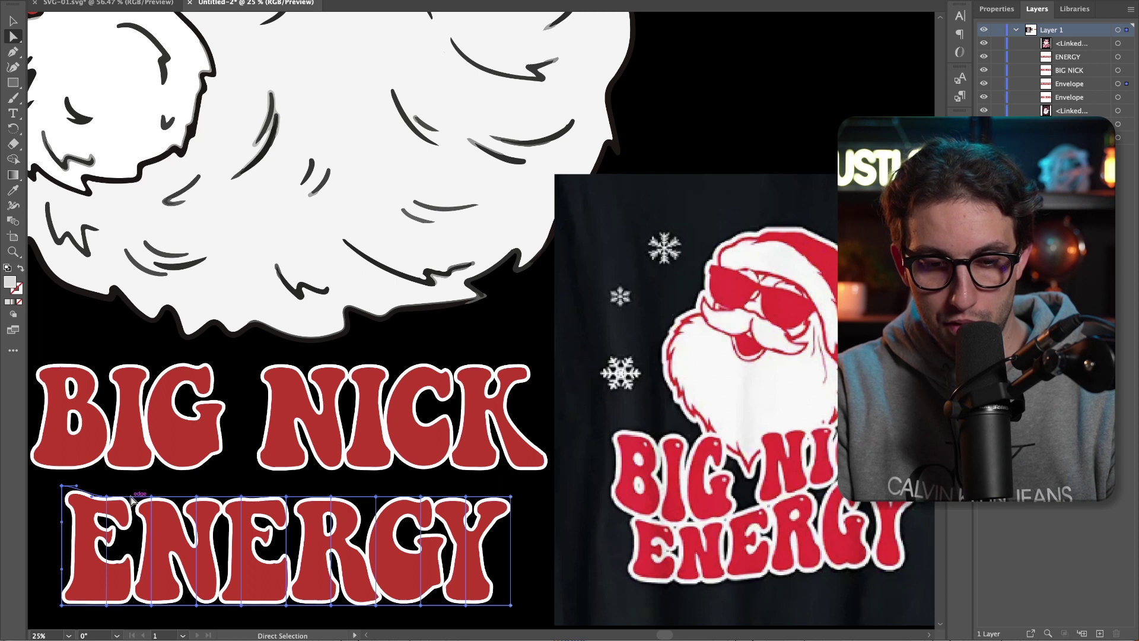
{"action": "key", "text": "ctrl+equal"}
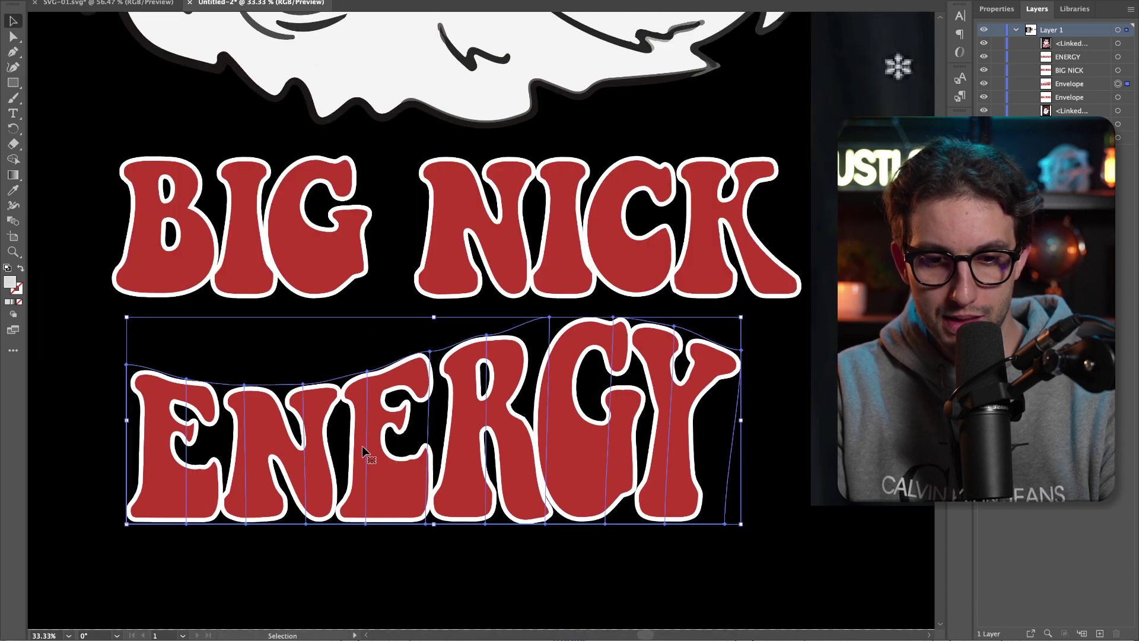
{"action": "left_click_drag", "start_coordinate": [362, 446], "coordinate": [389, 438]}
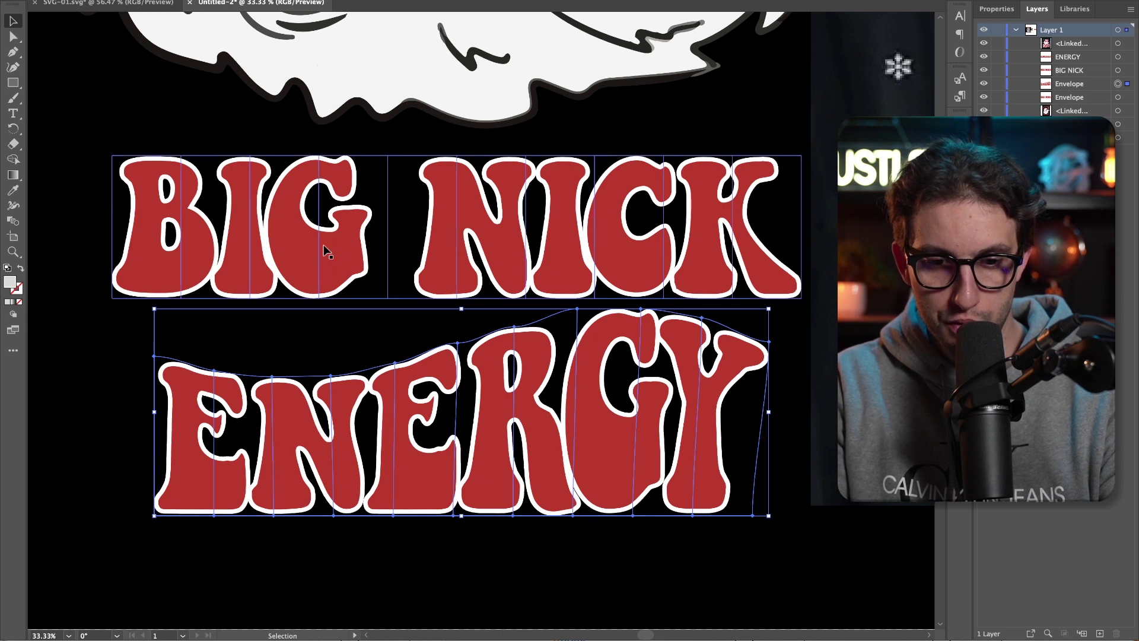
{"action": "left_click_drag", "start_coordinate": [325, 251], "coordinate": [330, 255]}
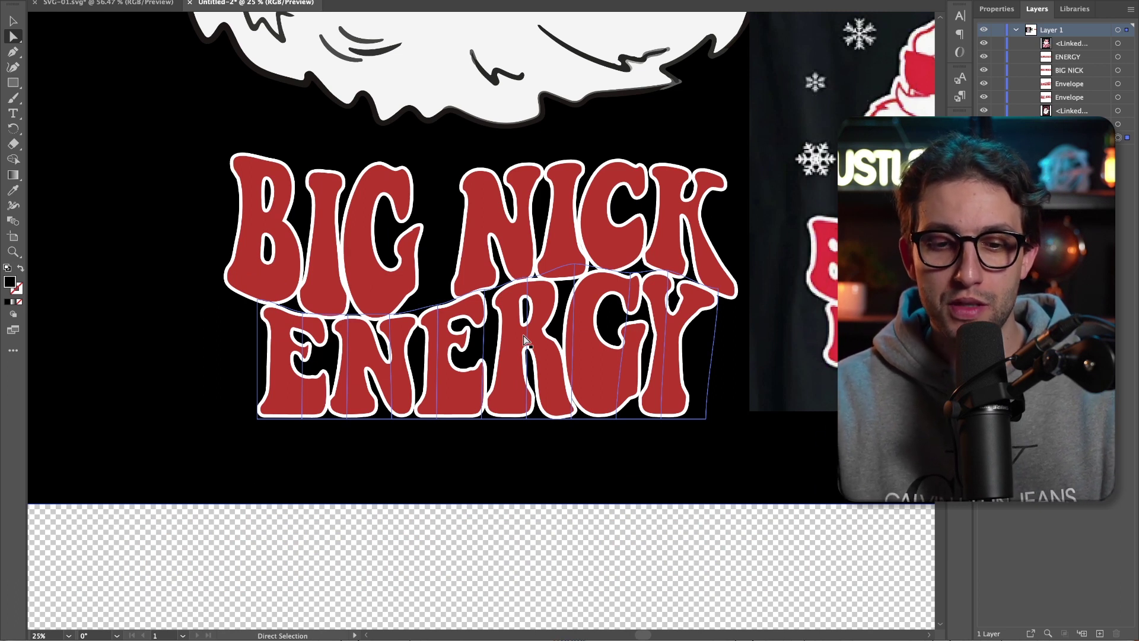
{"action": "left_click", "coordinate": [779, 411]}
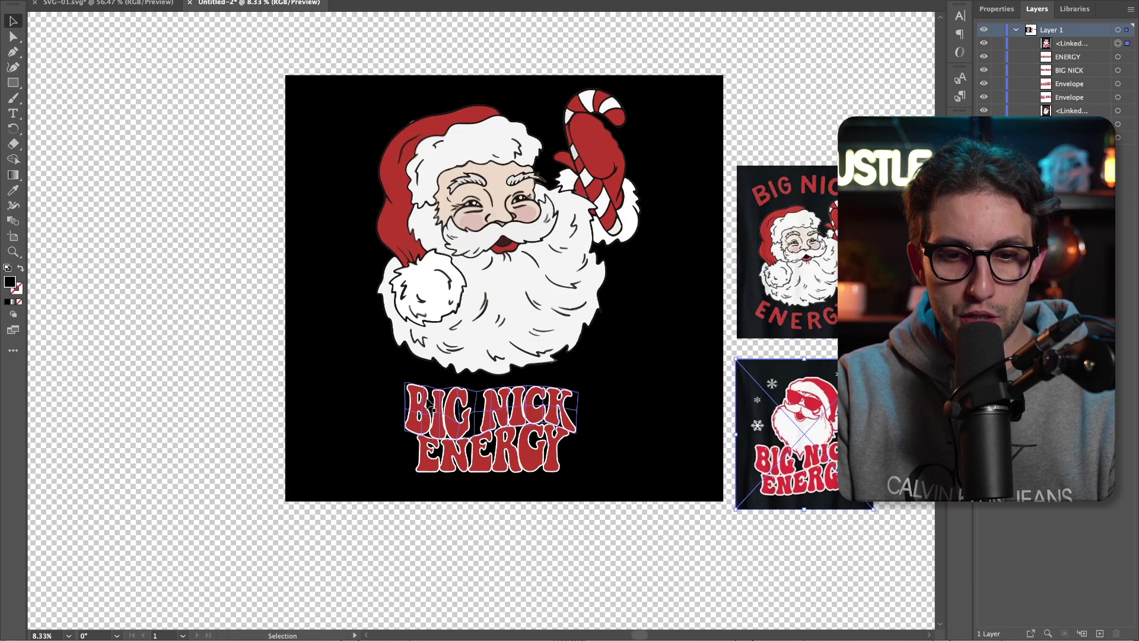
- Proportionally scale both warped title lines up from the top handle, then zoom in and deselect
{"action": "left_click", "coordinate": [292, 420]}
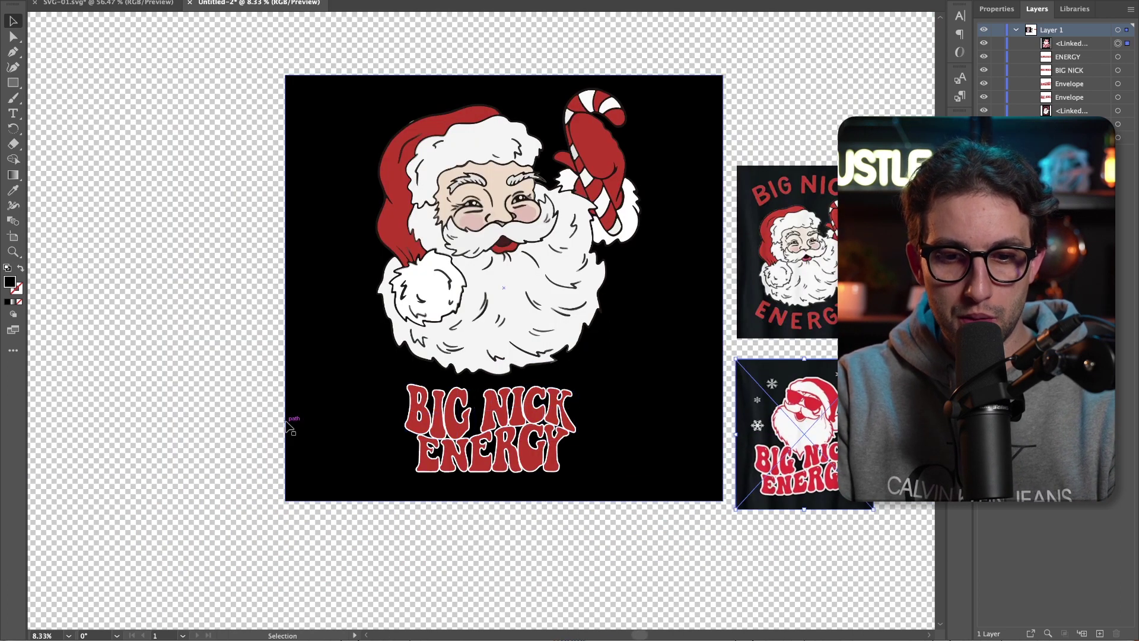
{"action": "left_click_drag", "start_coordinate": [382, 401], "coordinate": [658, 457]}
{"action": "key", "text": "super+t"}
{"action": "left_click_drag", "start_coordinate": [490, 384], "coordinate": [491, 331]}
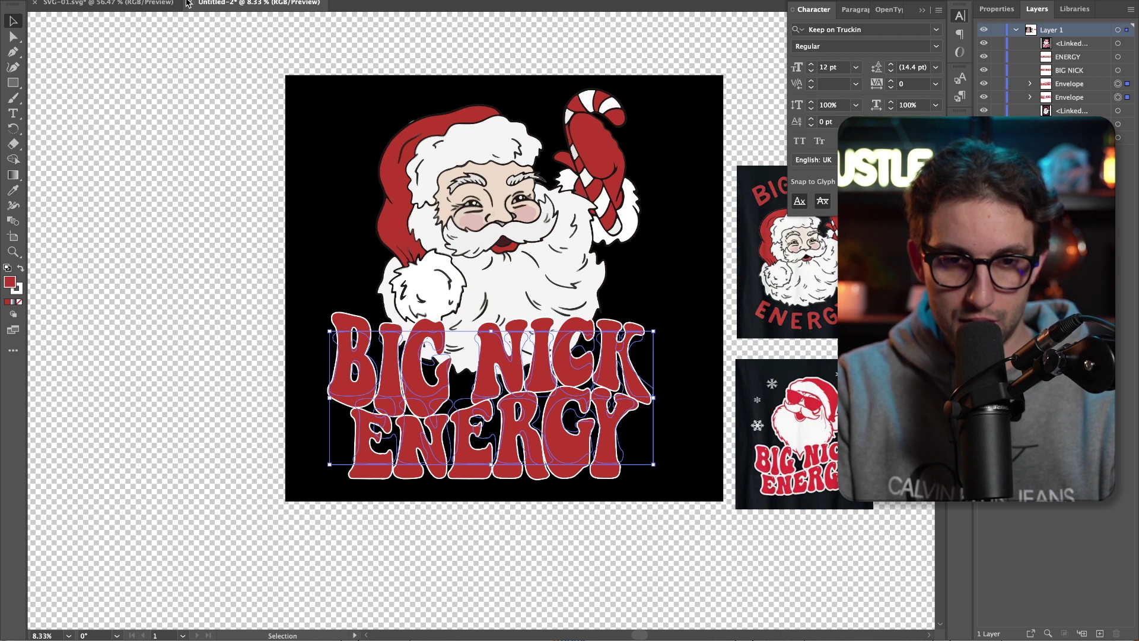
{"action": "key", "text": "super+equal"}
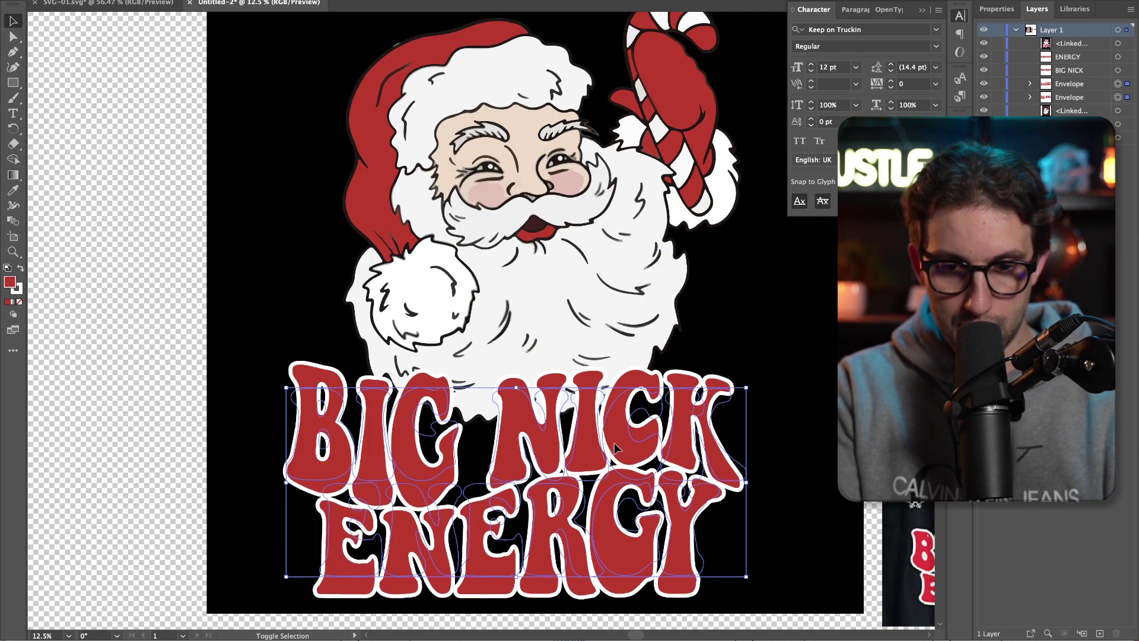
{"action": "key", "text": "super+shift+a"}
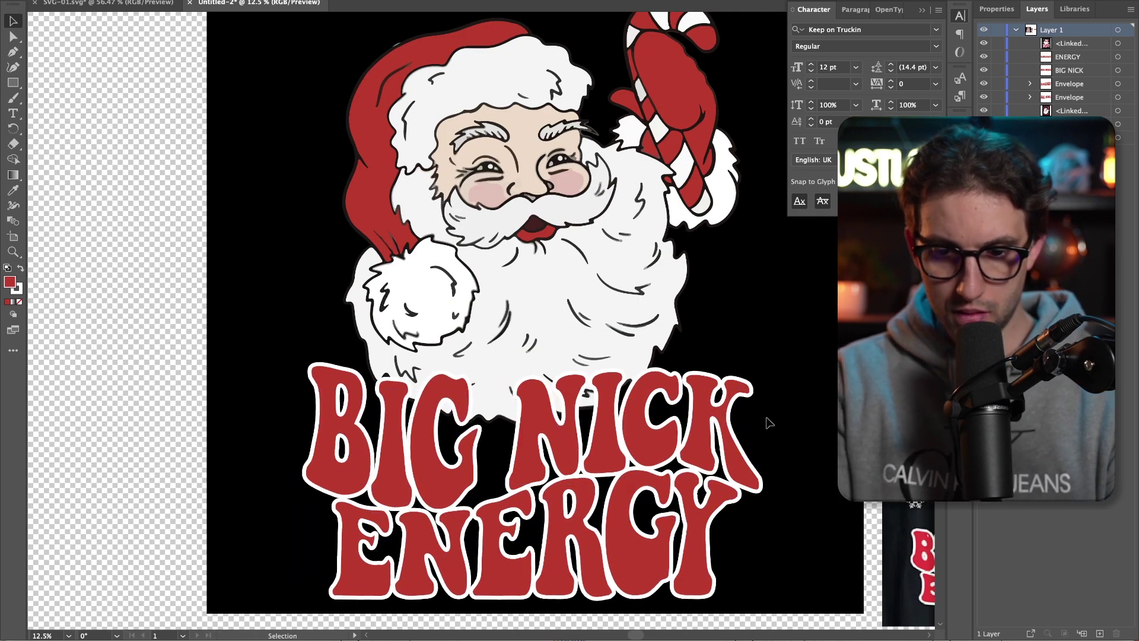
{"action": "left_click_drag", "start_coordinate": [424, 433], "coordinate": [437, 454]}
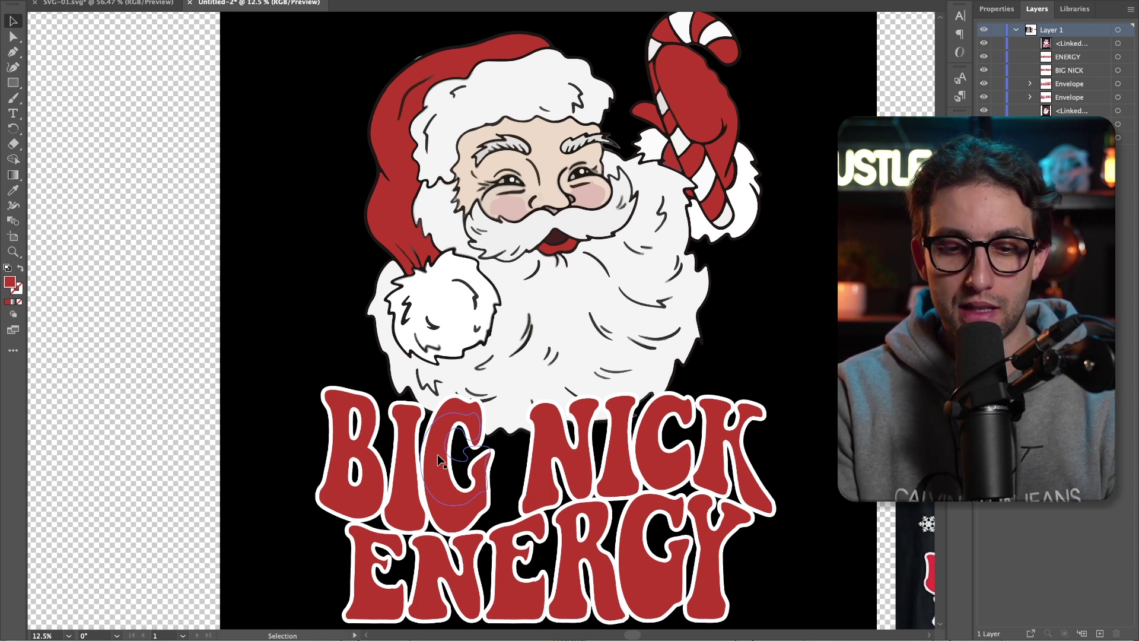
- Create an opacity mask on Santa and paste Santa into it in place
{"action": "left_click_drag", "start_coordinate": [437, 454], "coordinate": [437, 454]}
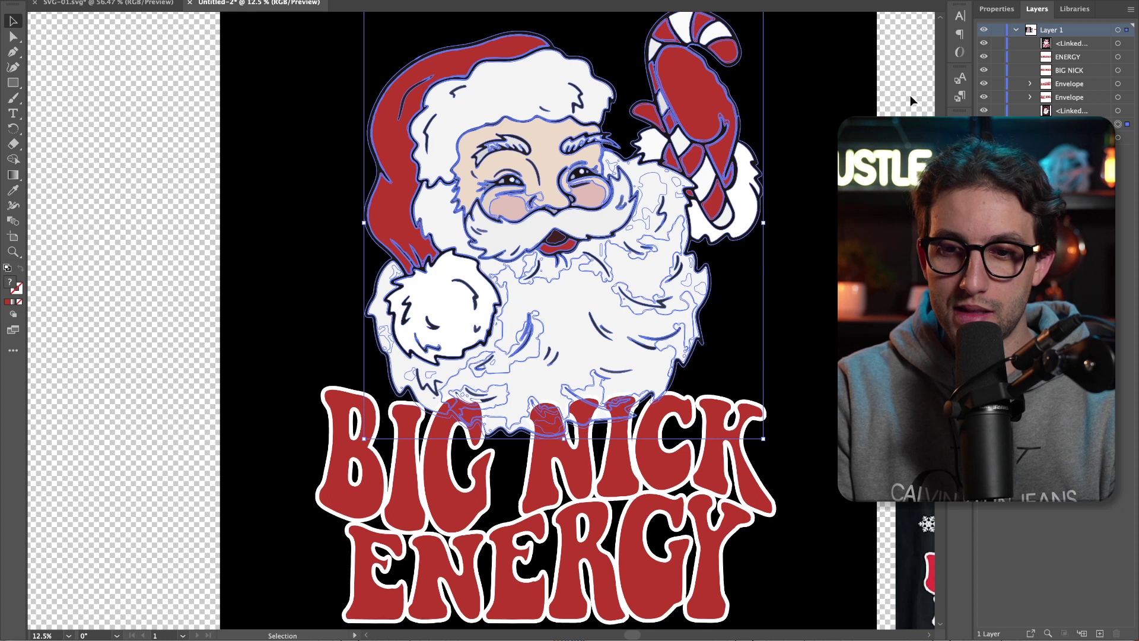
{"action": "left_click", "coordinate": [960, 78]}
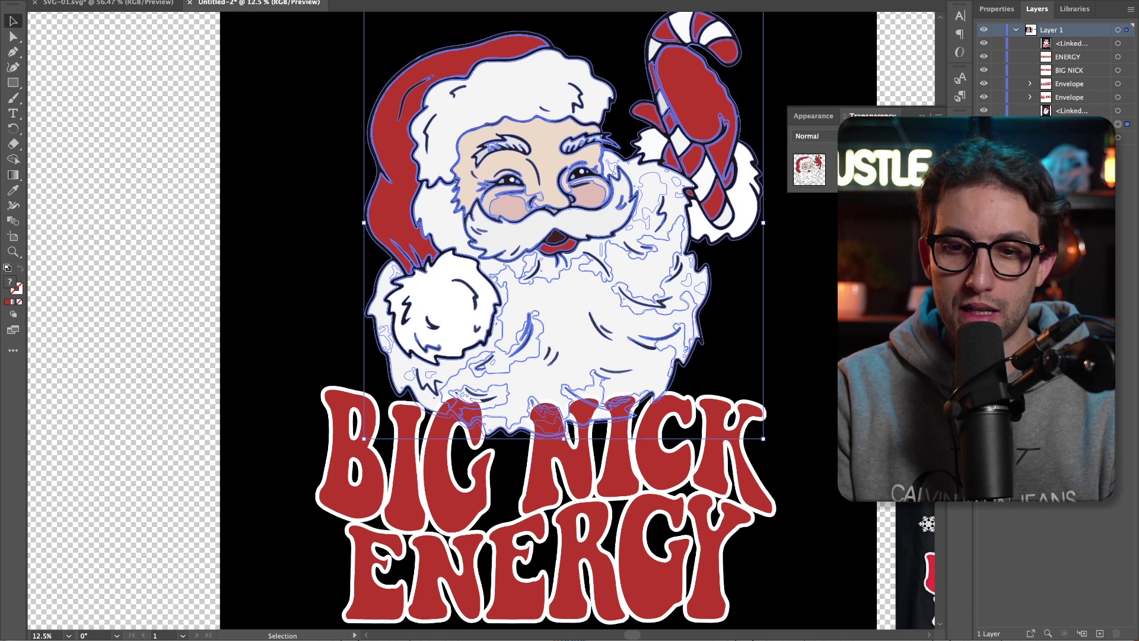
{"action": "left_click", "coordinate": [854, 169]}
{"action": "left_click", "coordinate": [855, 169]}
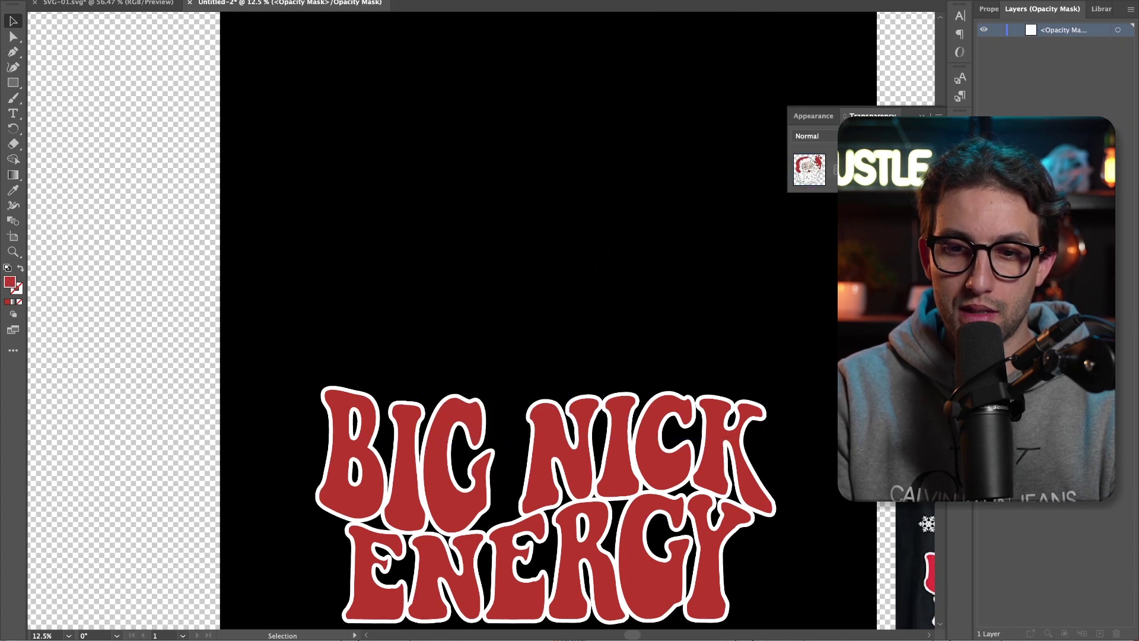
{"action": "key", "text": "ctrl+f"}
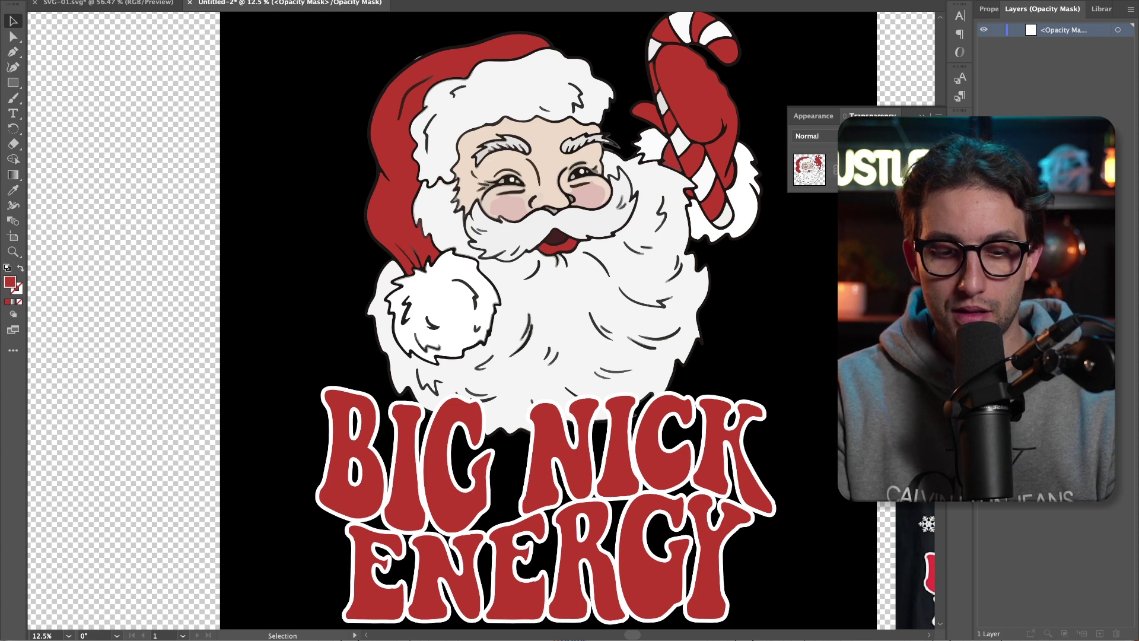
- Expand the BIG NICK lettering inside the mask and give it a black, round-joined stroke
{"action": "key", "text": "v"}
{"action": "left_click", "coordinate": [415, 463]}
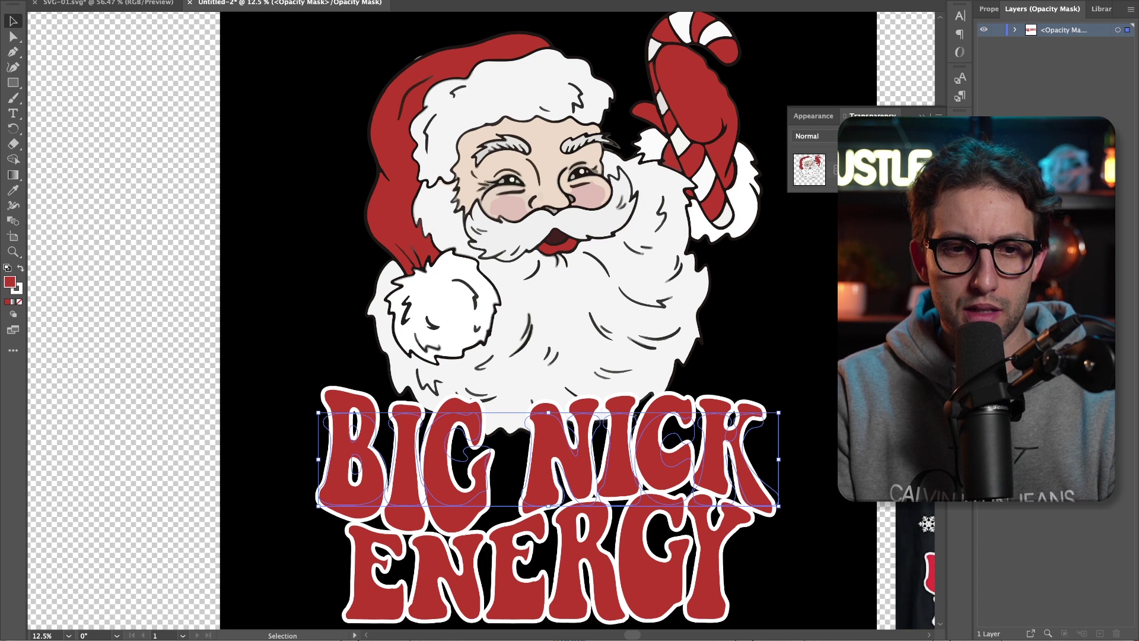
{"action": "left_click", "coordinate": [151, 0]}
{"action": "left_click", "coordinate": [178, 114]}
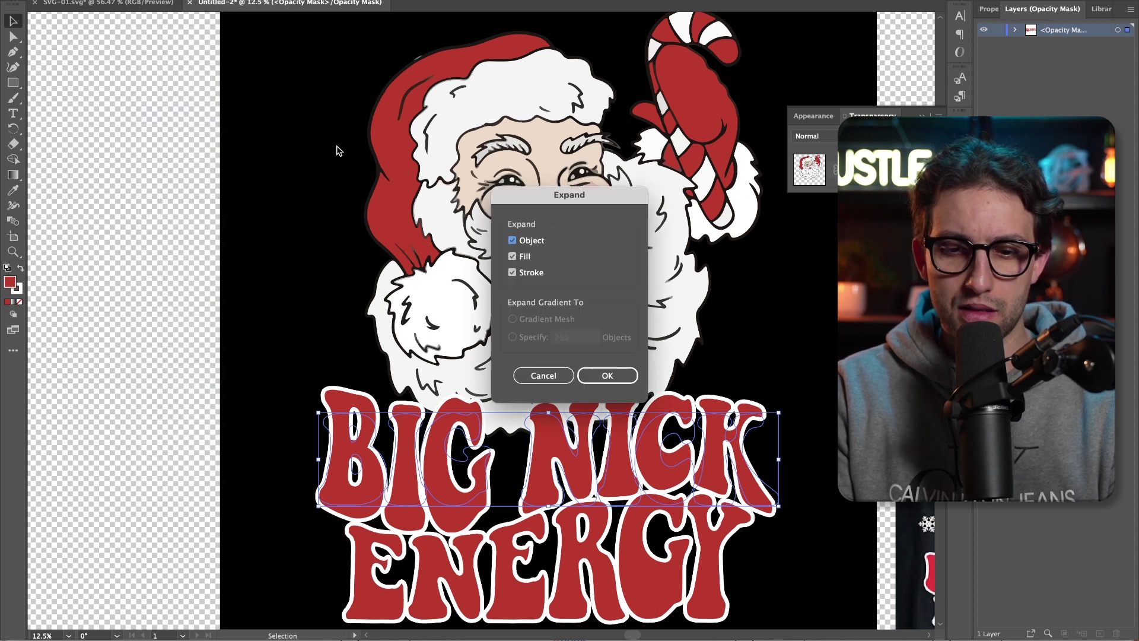
{"action": "left_click", "coordinate": [606, 375]}
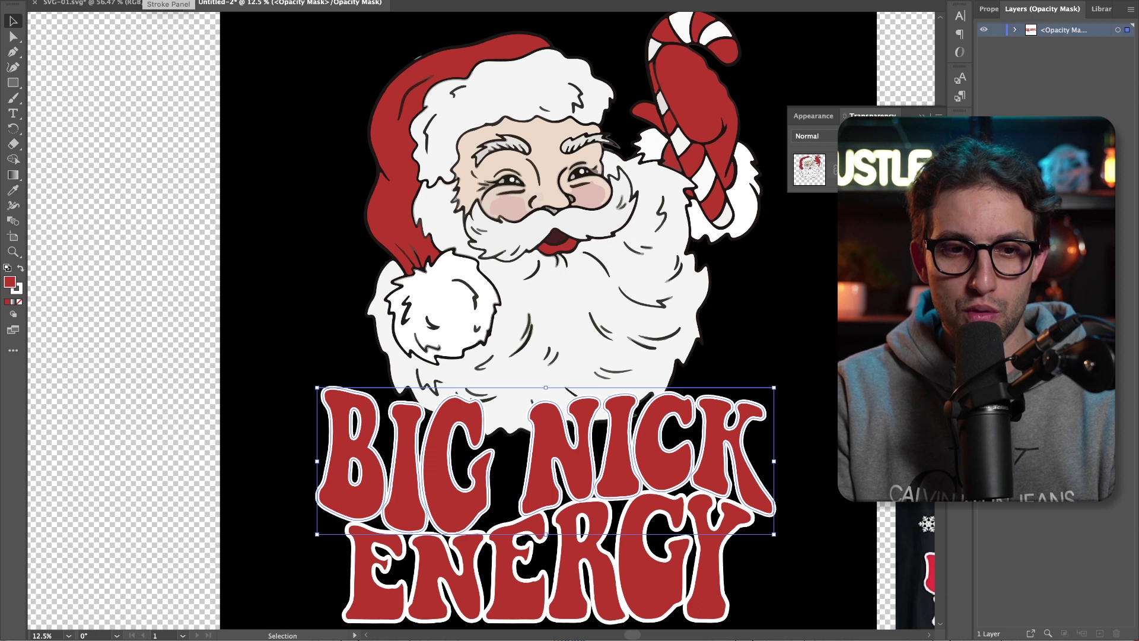
{"action": "double_click", "coordinate": [17, 288]}
{"action": "left_click", "coordinate": [694, 221]}
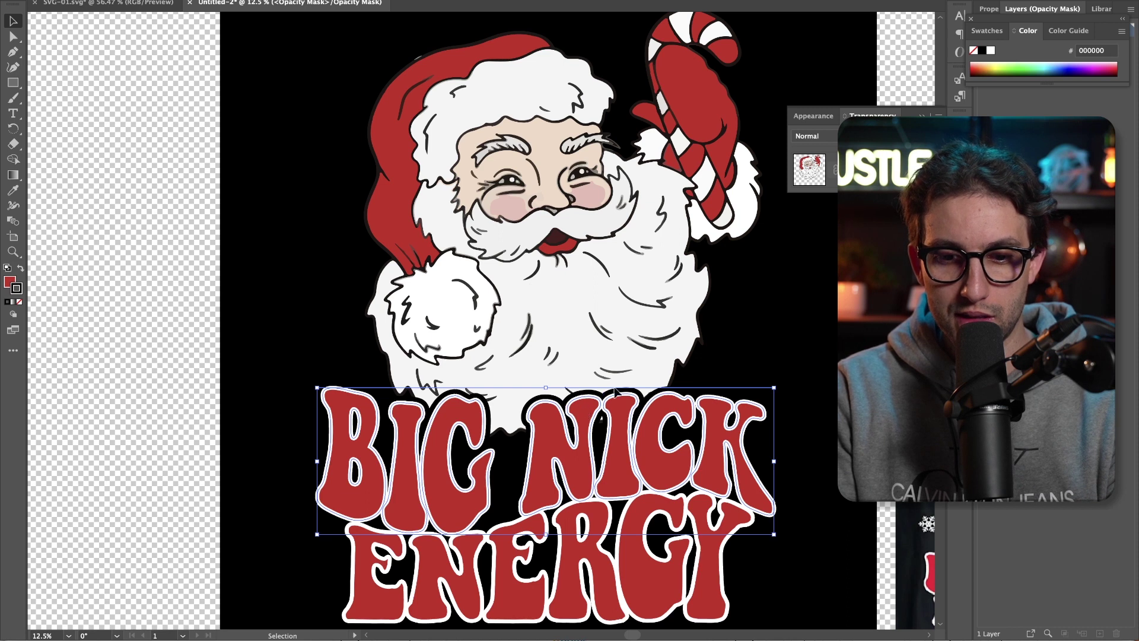
{"action": "key", "text": "ctrl+F10"}
{"action": "left_click", "coordinate": [70, 32]}
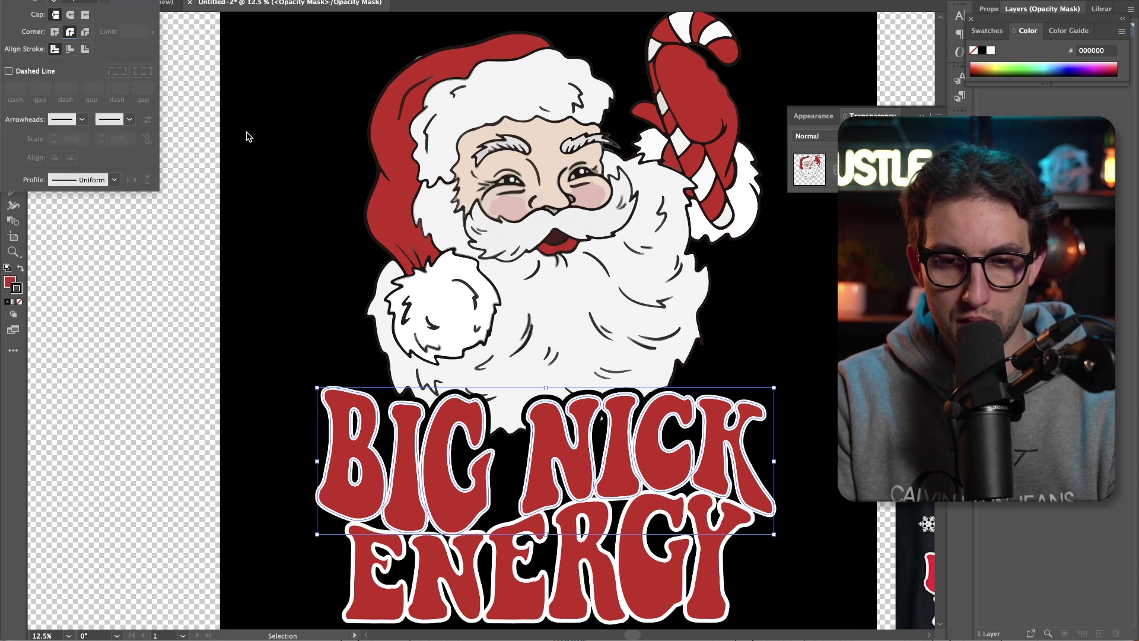
{"action": "key", "text": "Escape"}
- Hide the black background and set up Export for Screens with the artboard named 'Big Nick Energy'
{"action": "key", "text": "ctrl+minus"}
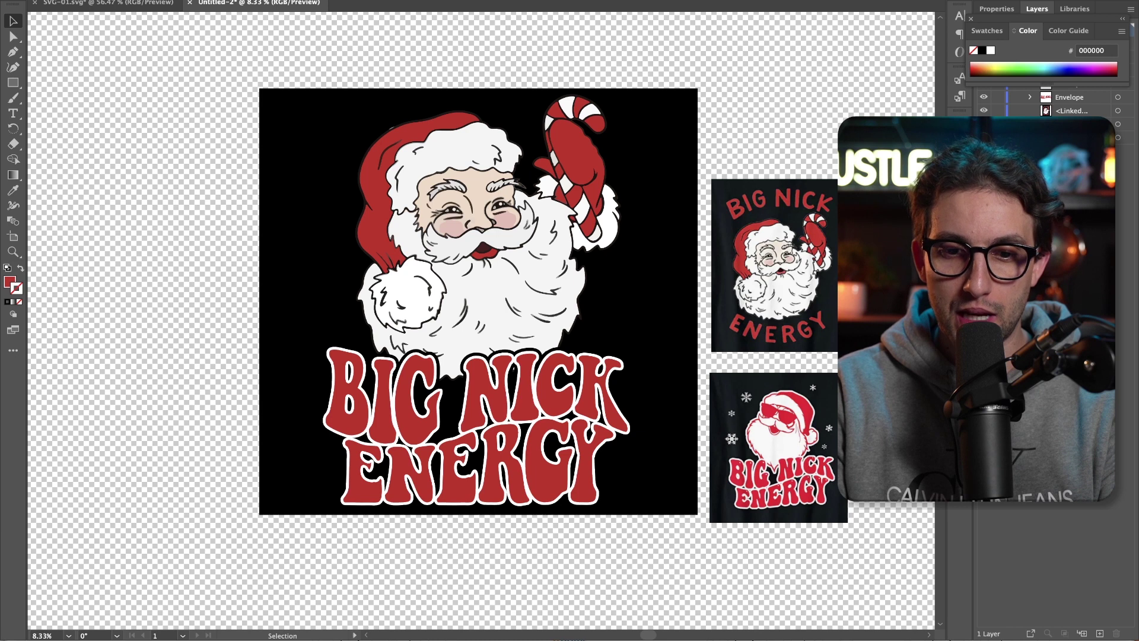
{"action": "key", "text": "Delete"}
{"action": "left_click", "coordinate": [98, 2]}
{"action": "mouse_move", "coordinate": [178, 227]}
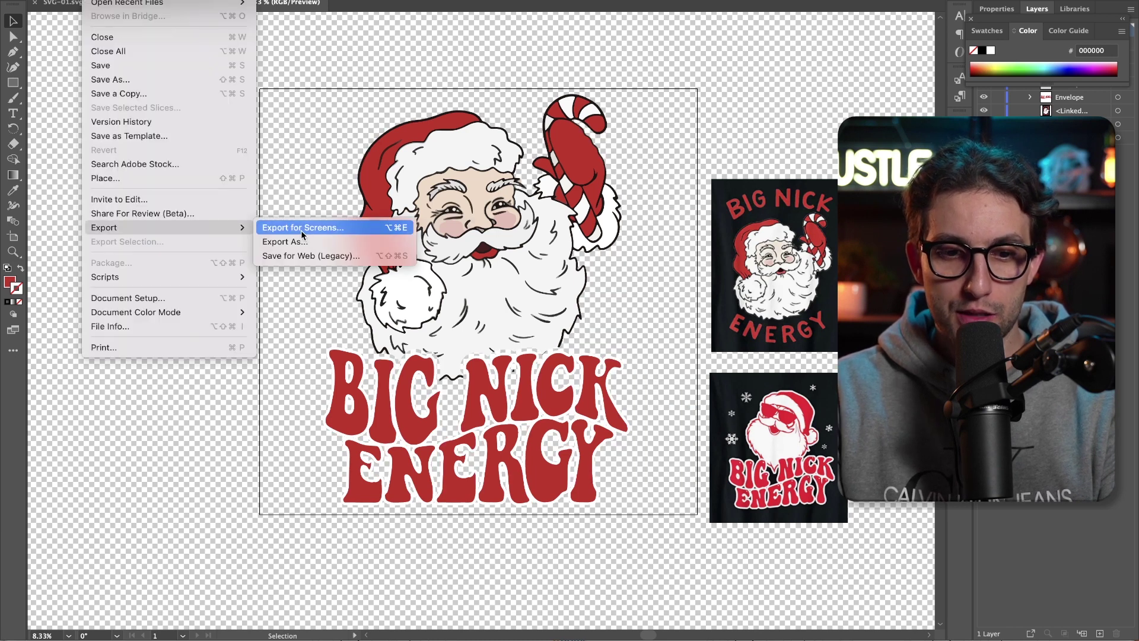
{"action": "left_click", "coordinate": [300, 229]}
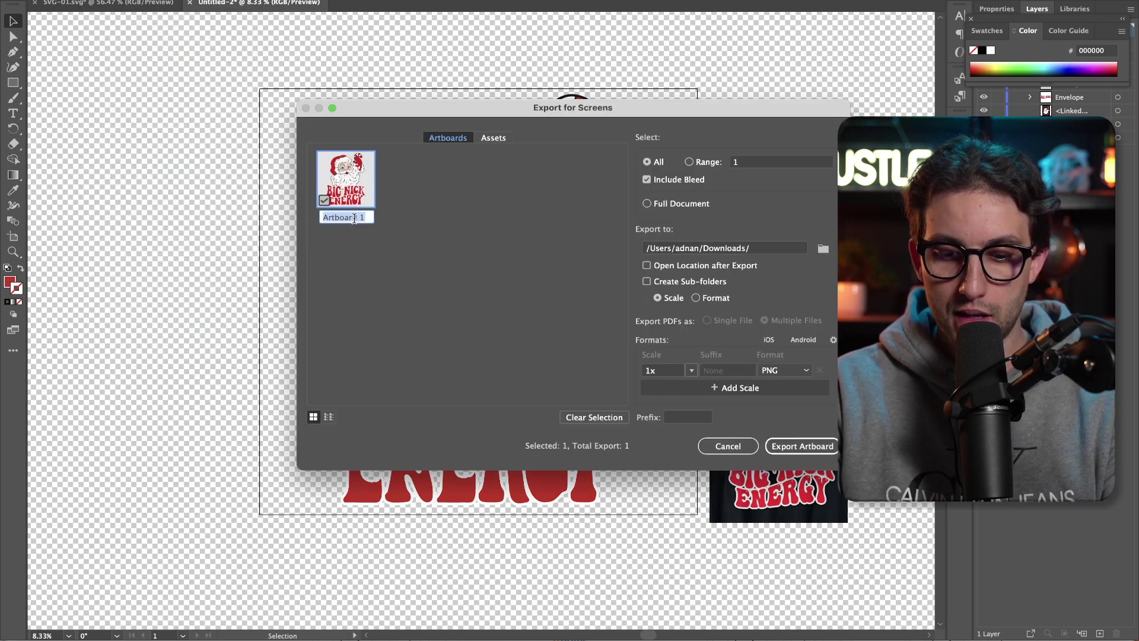
{"action": "type", "text": "Big Nick Energy"}
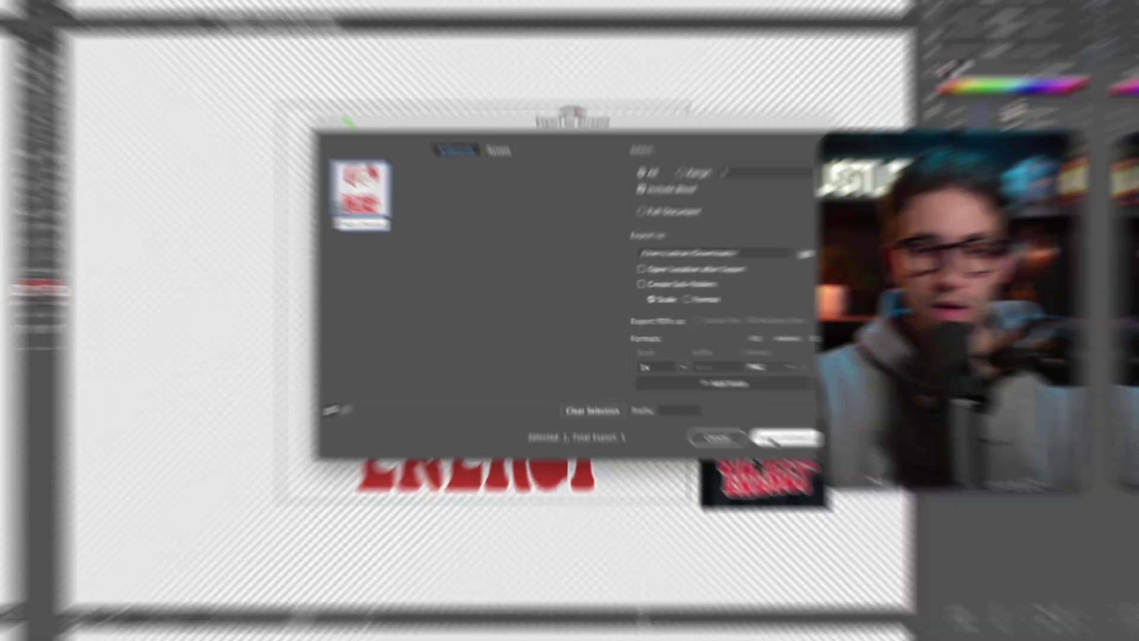